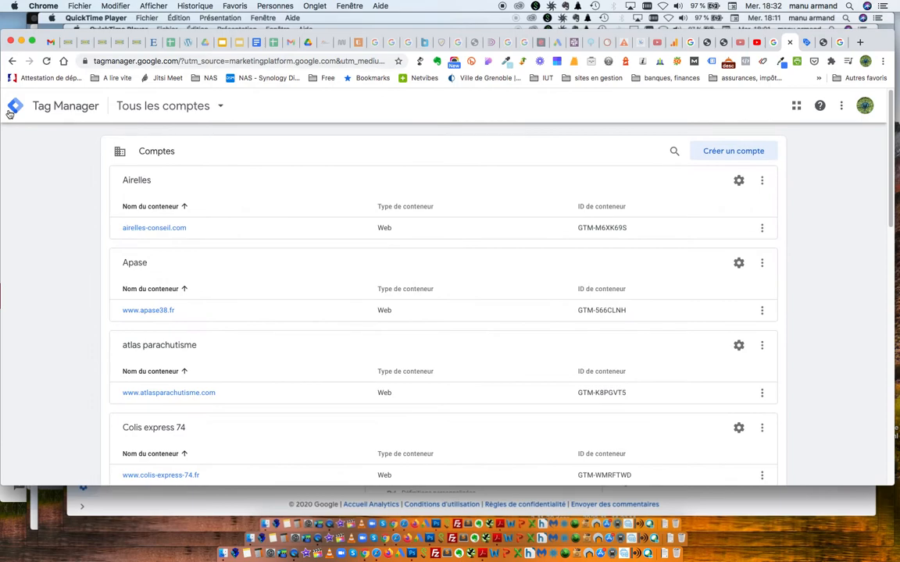
# Open the list of tags (Balises) in the "Site test iut" container of the IUT account.
pyautogui.scroll(-5, 159, 190)
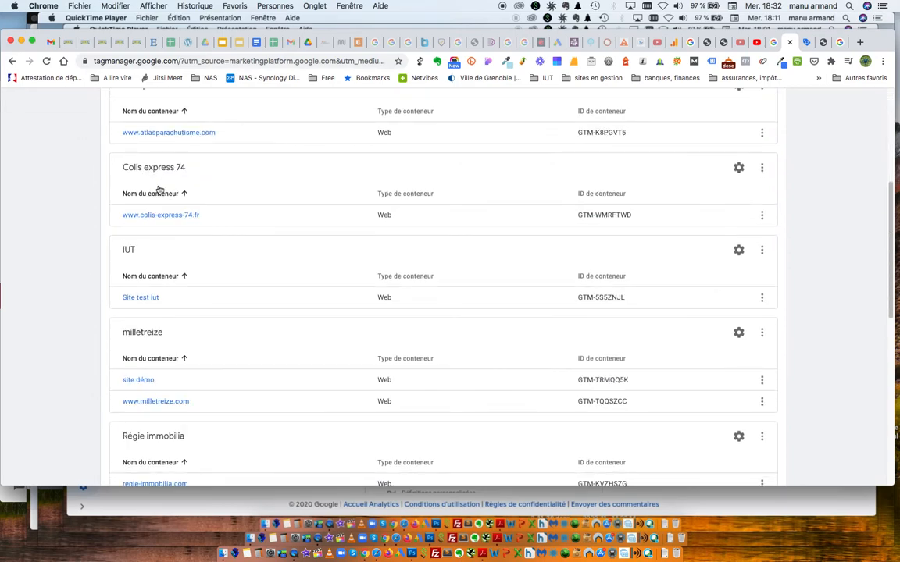
pyautogui.click(144, 300)
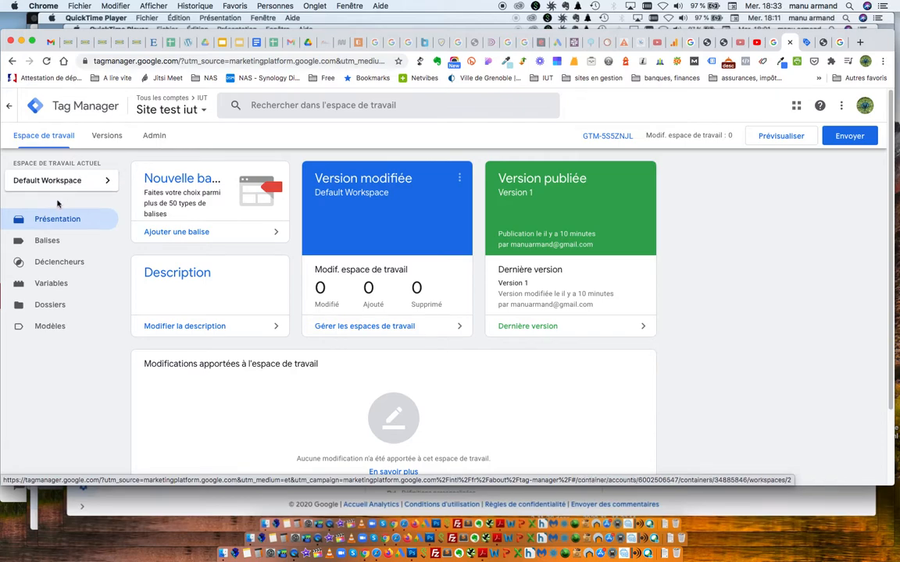
pyautogui.click(47, 243)
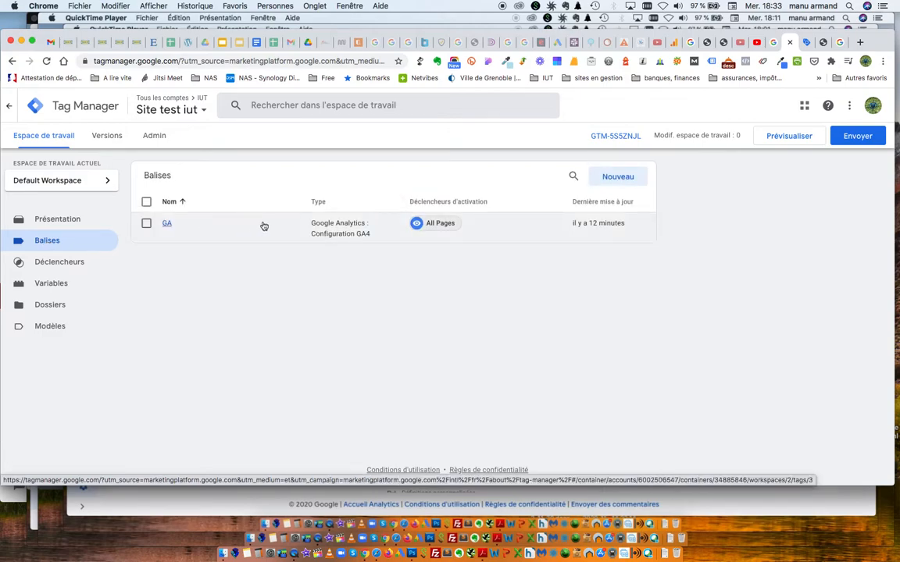
# Start a new tag named "GA" with the tag type Google Analytics : Configuration GA4.
pyautogui.click(612, 178)
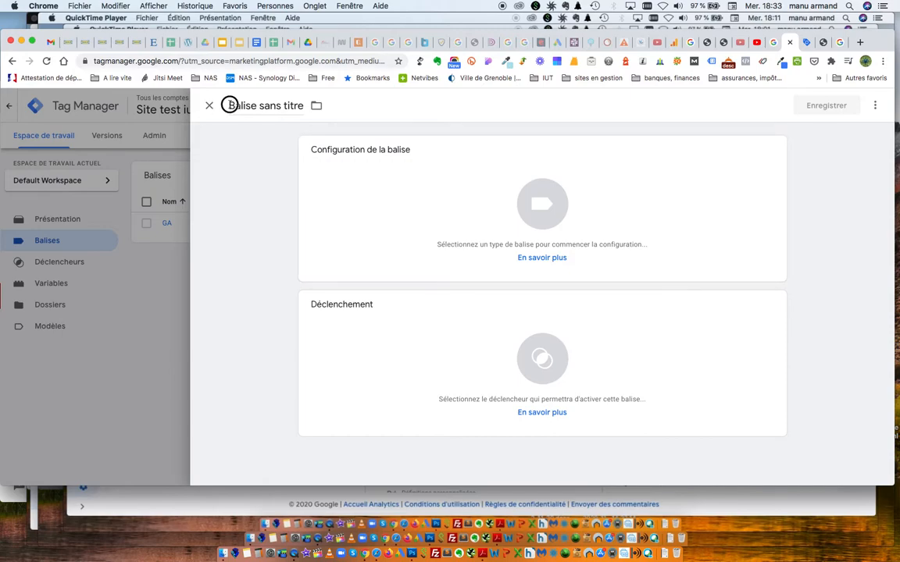
pyautogui.click(279, 104)
pyautogui.moveTo(279, 105); pyautogui.dragTo(297, 105)
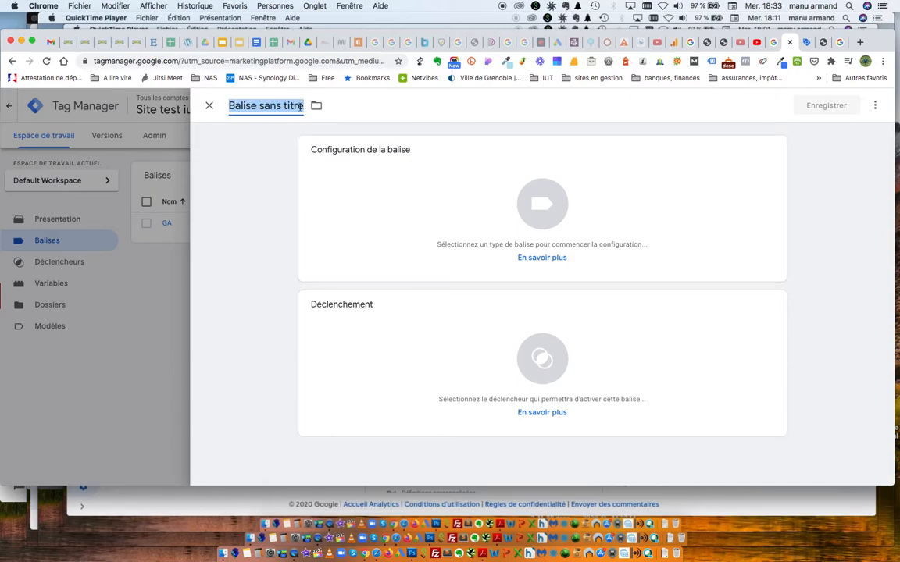
pyautogui.write('GA')
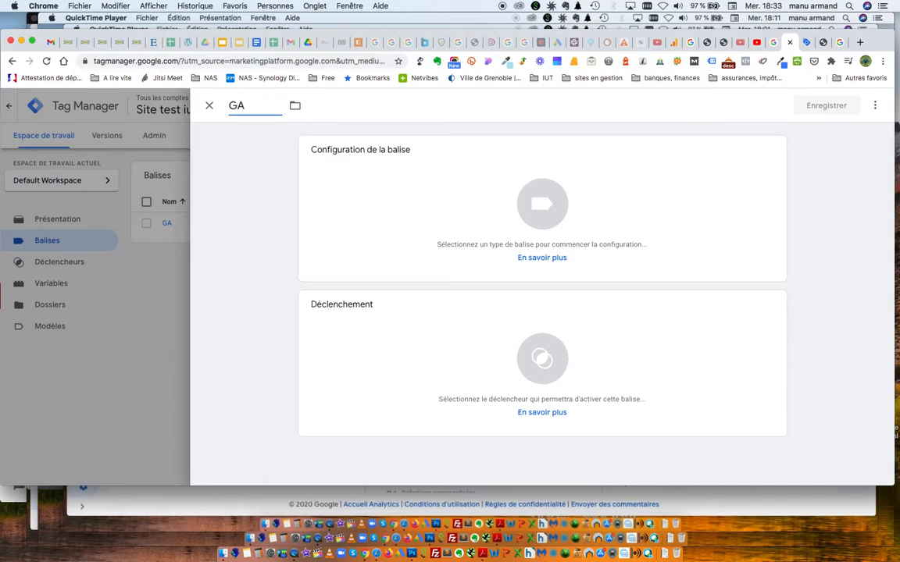
pyautogui.click(519, 203)
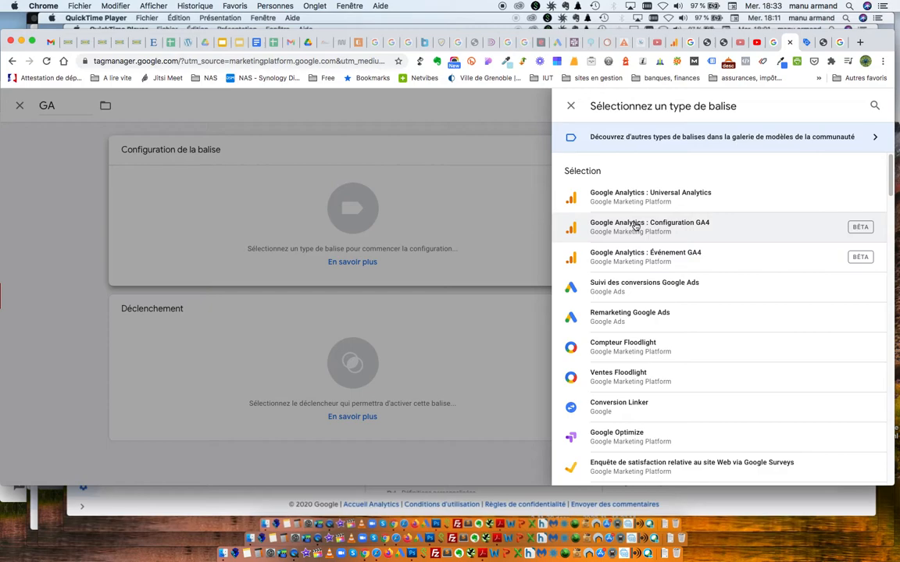
pyautogui.click(635, 226)
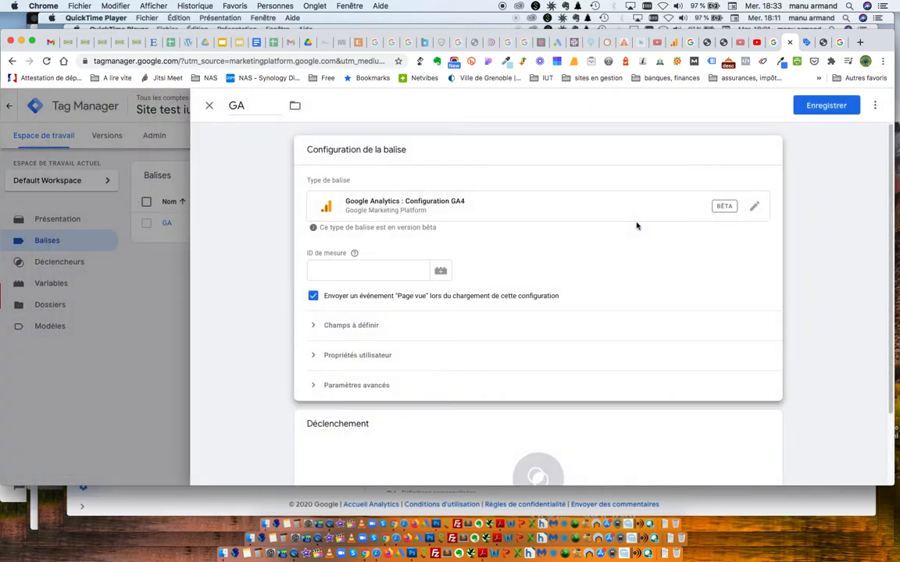
pyautogui.click(320, 271)
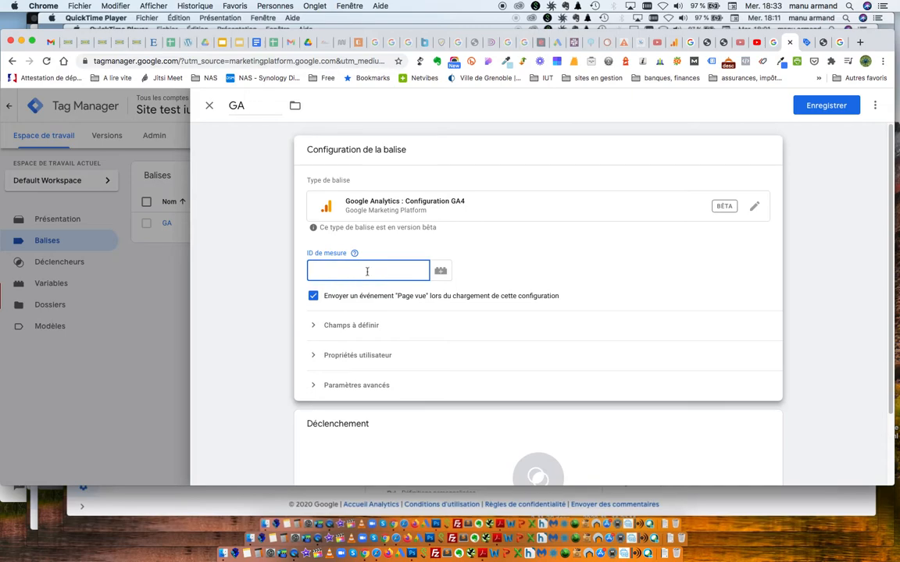
pyautogui.press('super+Tab')
pyautogui.press('super+Tab')
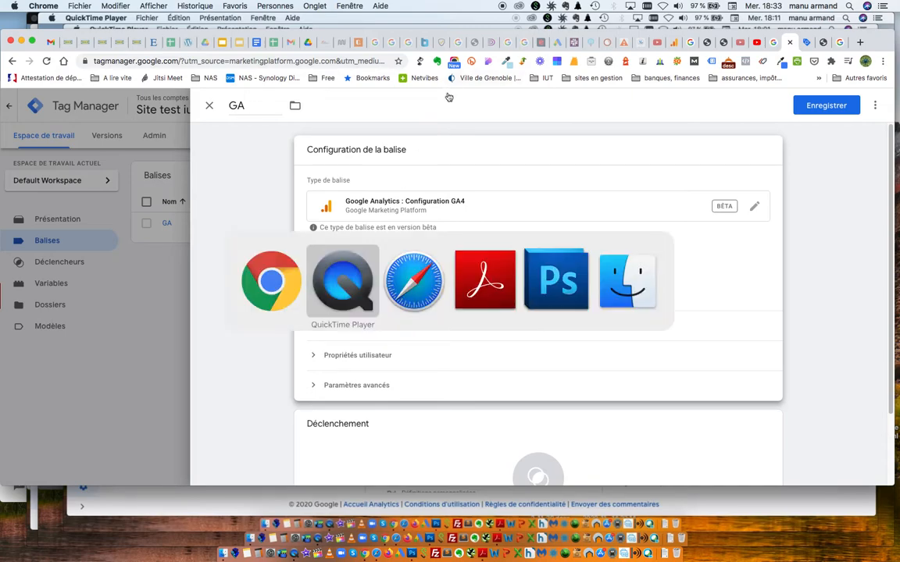
pyautogui.press('super+Tab')
pyautogui.press('super+Tab')
pyautogui.press('super+Tab')
pyautogui.press('super+Tab')
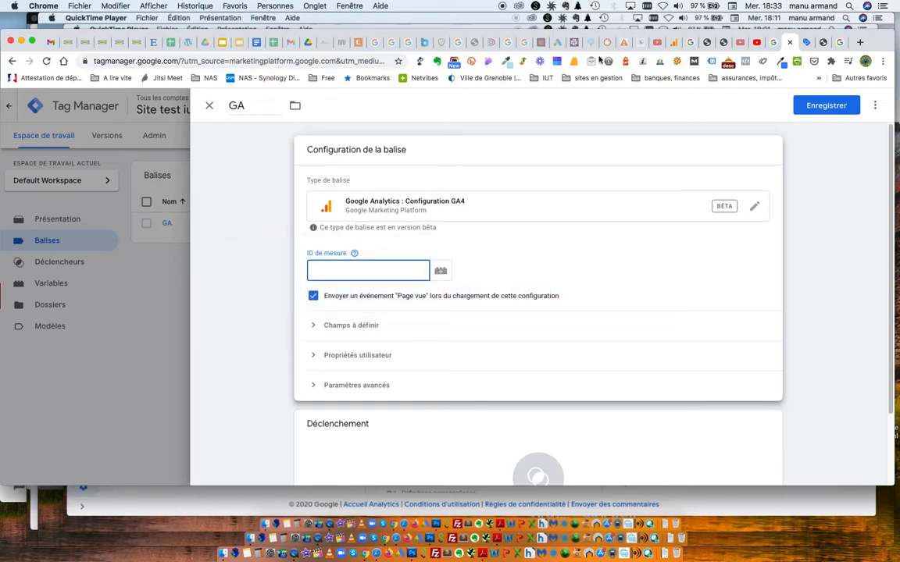
# Switch to Google Analytics and copy the measurement ID of the "abc" web data stream from the property's administration settings.
pyautogui.click(675, 47)
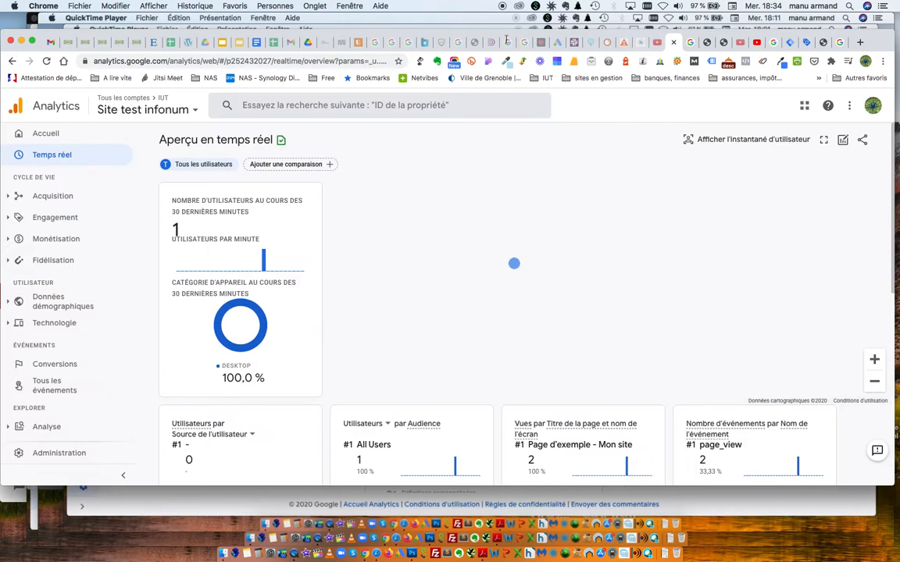
pyautogui.click(54, 454)
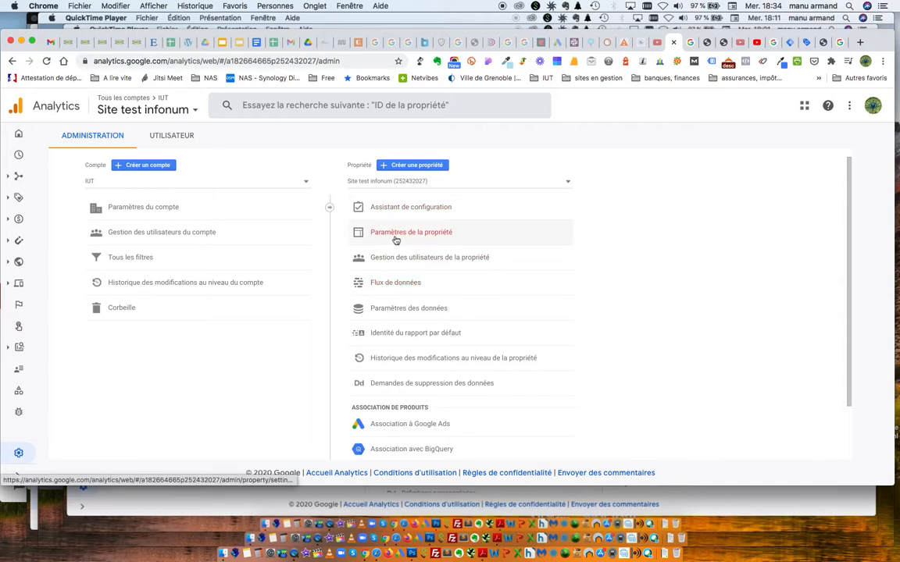
pyautogui.click(384, 283)
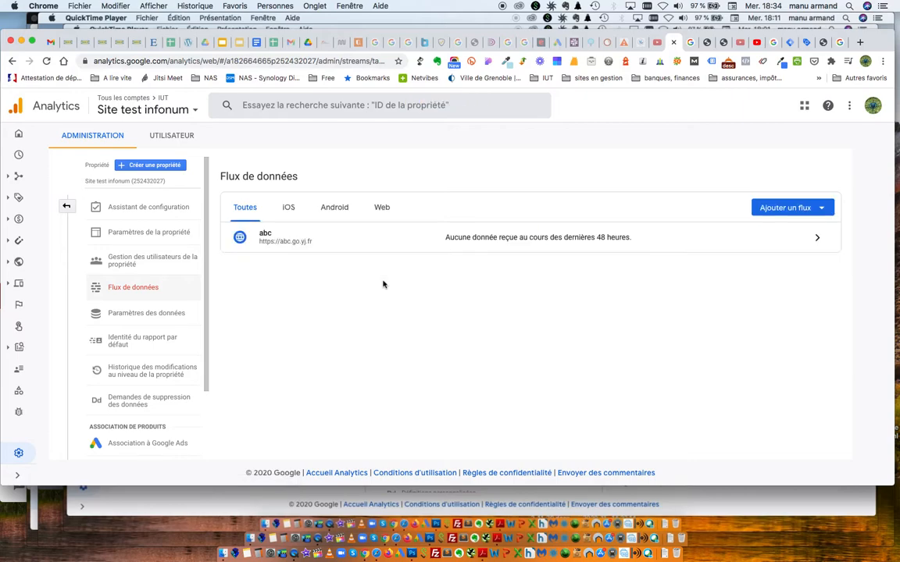
pyautogui.click(346, 238)
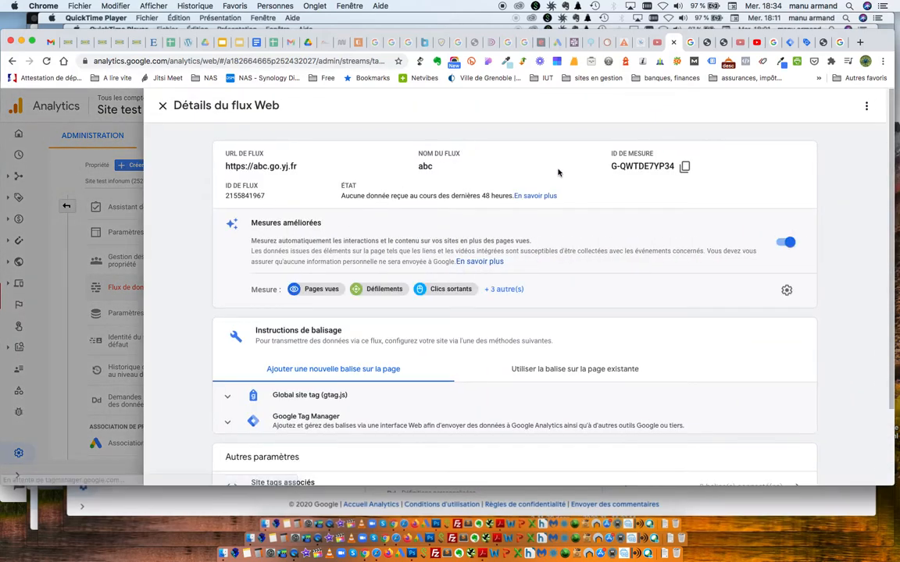
pyautogui.moveTo(613, 166); pyautogui.dragTo(676, 167)
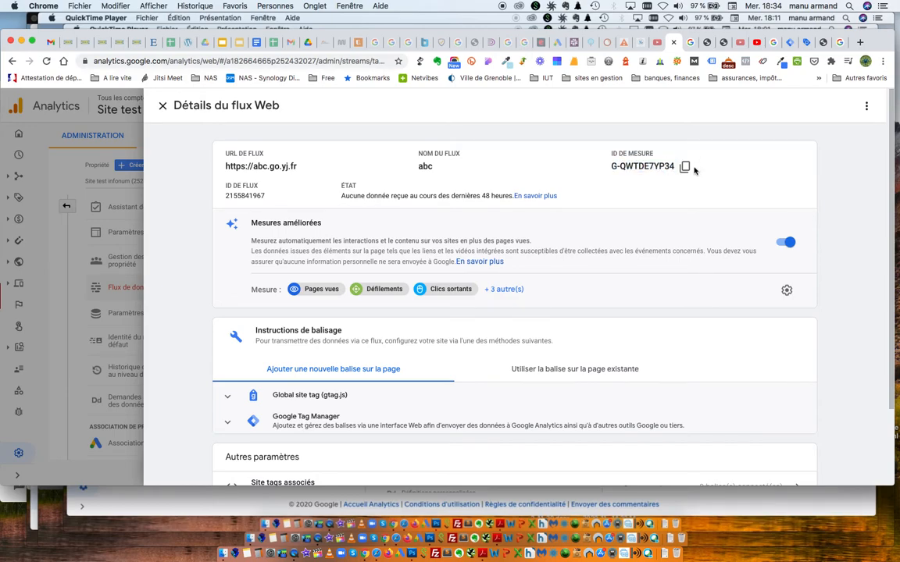
pyautogui.click(685, 167)
# Return to Tag Manager and paste the copied measurement ID into the new GA tag's ID de mesure.
pyautogui.click(789, 43)
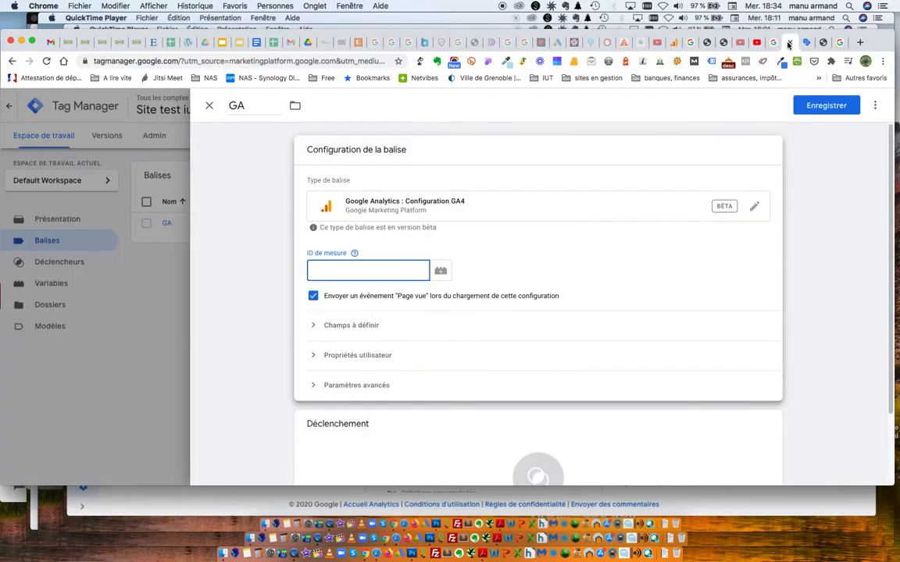
pyautogui.click(325, 268)
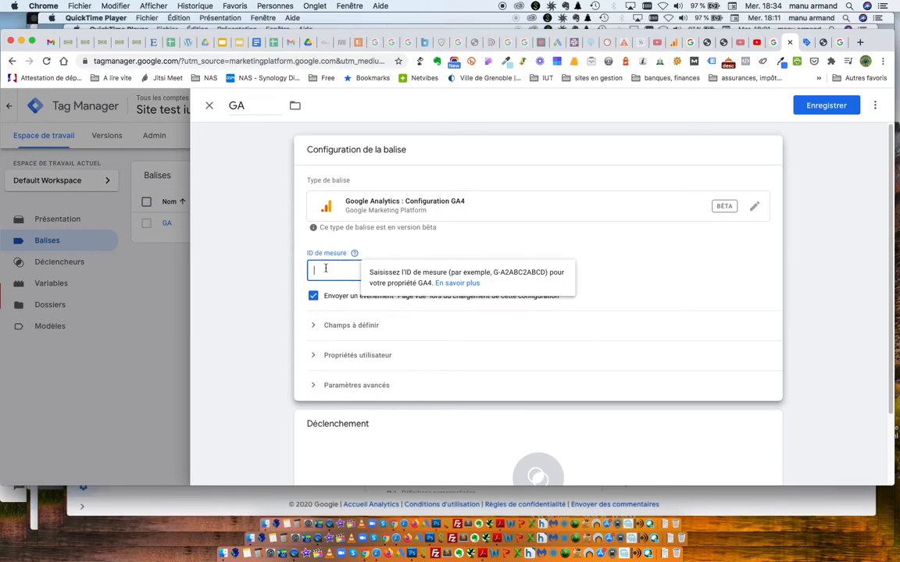
pyautogui.press('super+v')
pyautogui.click(376, 229)
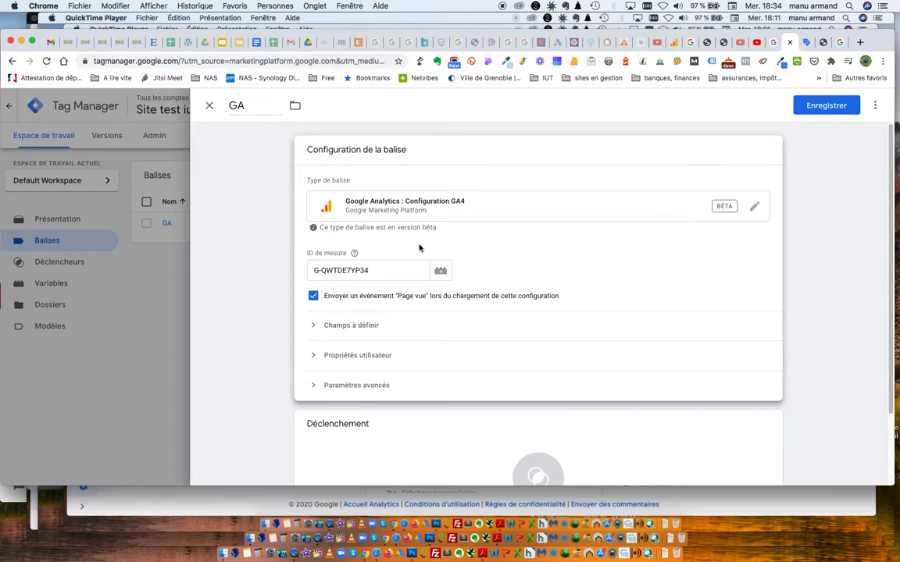
# Try to save the new GA tag with the All Pages trigger, and close it unsaved.
pyautogui.scroll(-2, 419, 249)
pyautogui.scroll(-2, 419, 248)
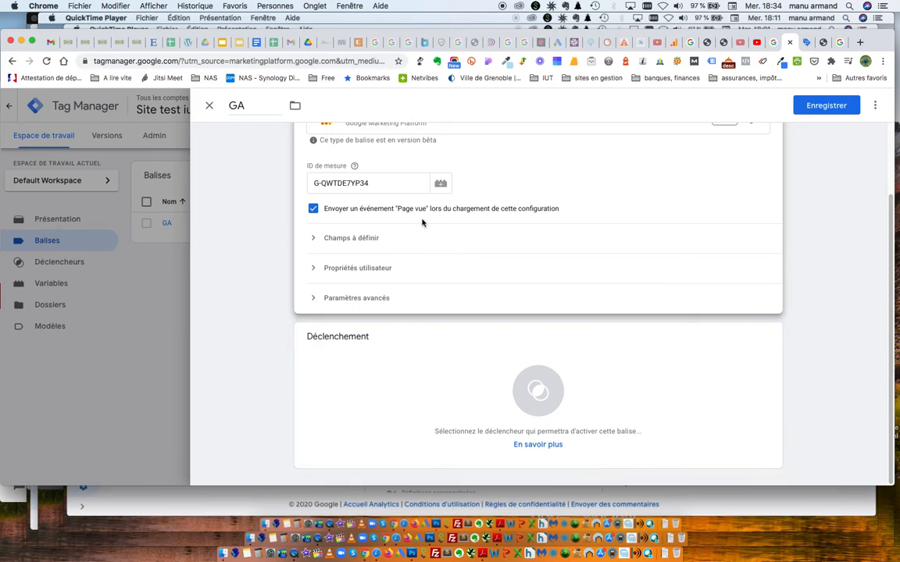
pyautogui.click(401, 357)
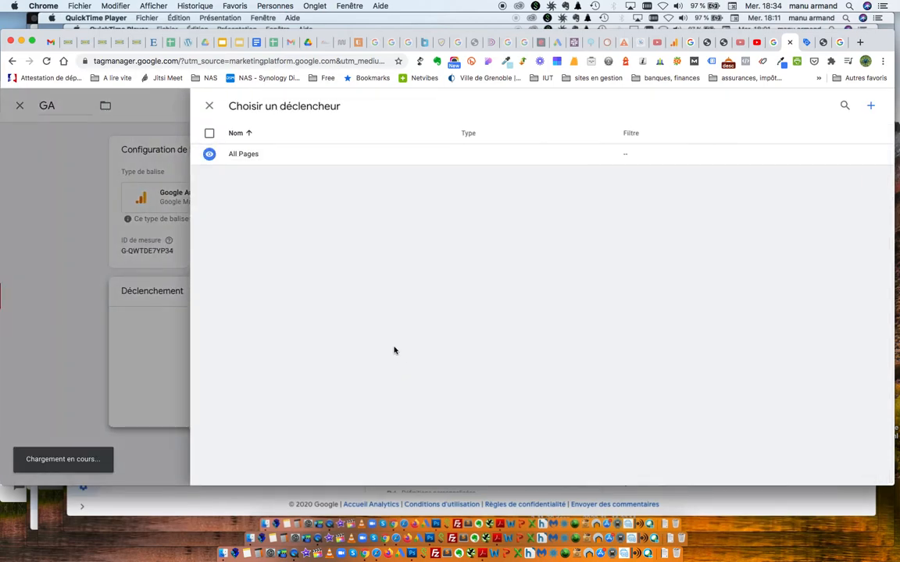
pyautogui.click(244, 154)
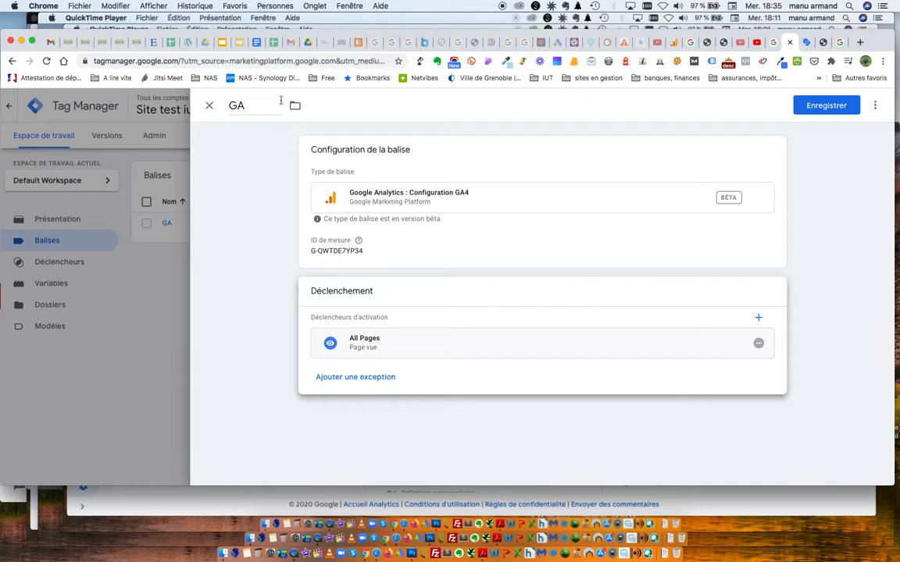
pyautogui.click(829, 105)
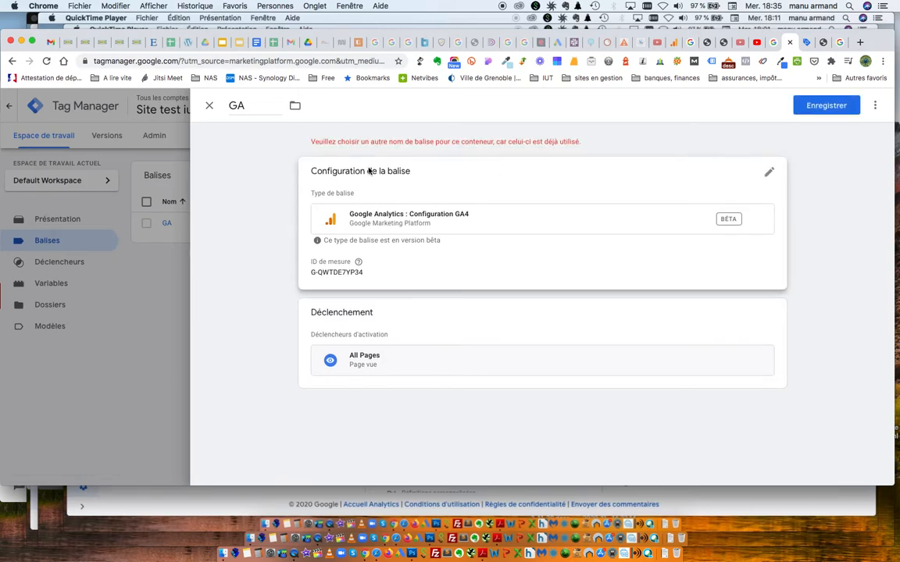
pyautogui.doubleClick(328, 142)
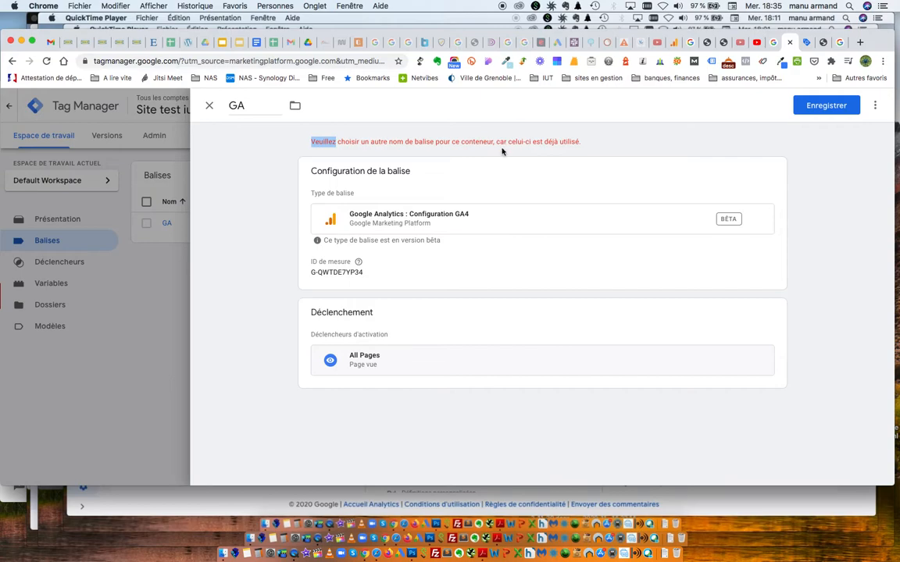
pyautogui.click(210, 107)
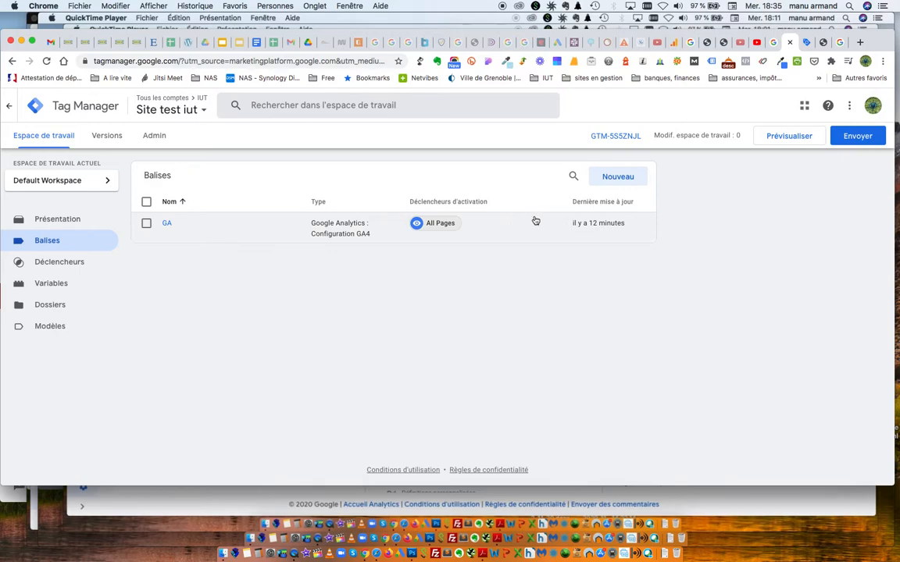
# Delete the existing GA tag from the container's tag list.
pyautogui.click(146, 223)
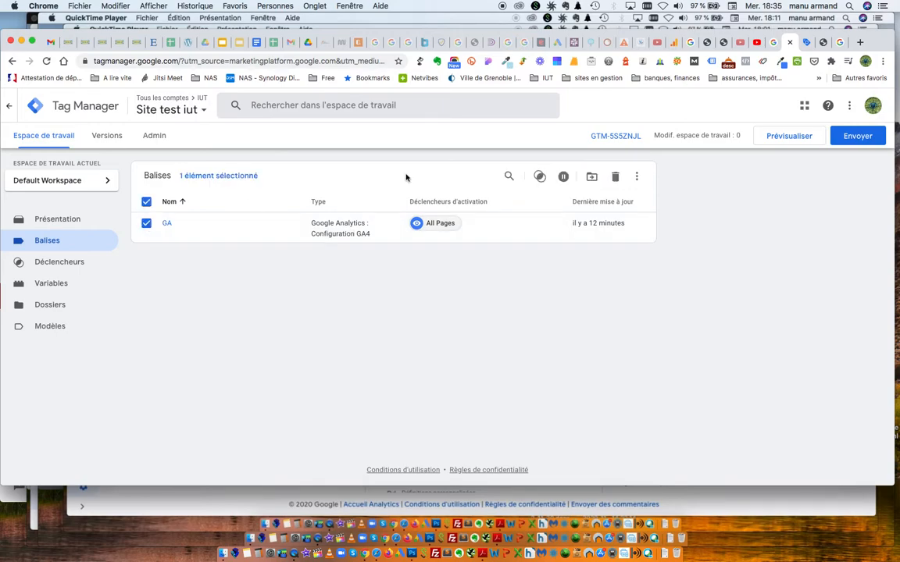
pyautogui.click(615, 176)
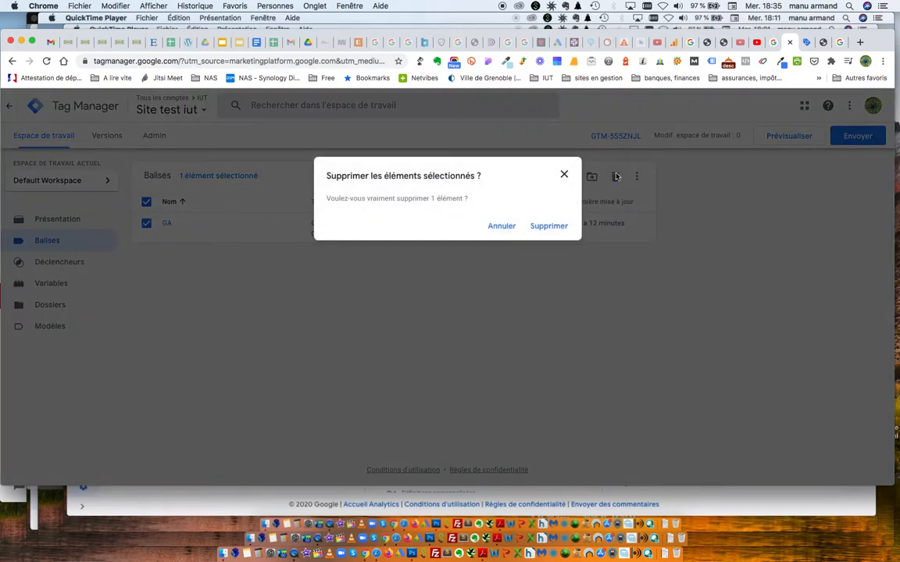
pyautogui.click(551, 226)
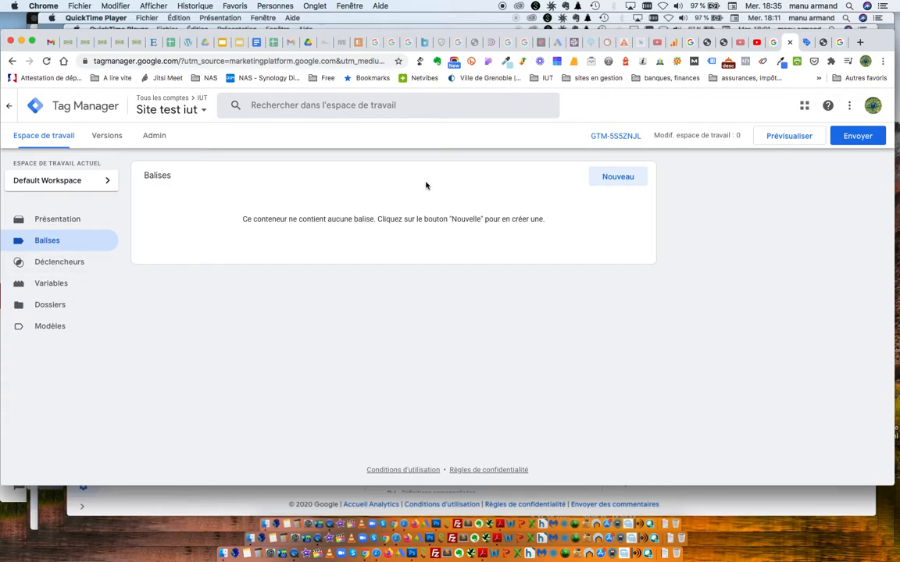
# Create a new tag named "GA" with the tag type Google Analytics : Configuration GA4.
pyautogui.click(610, 179)
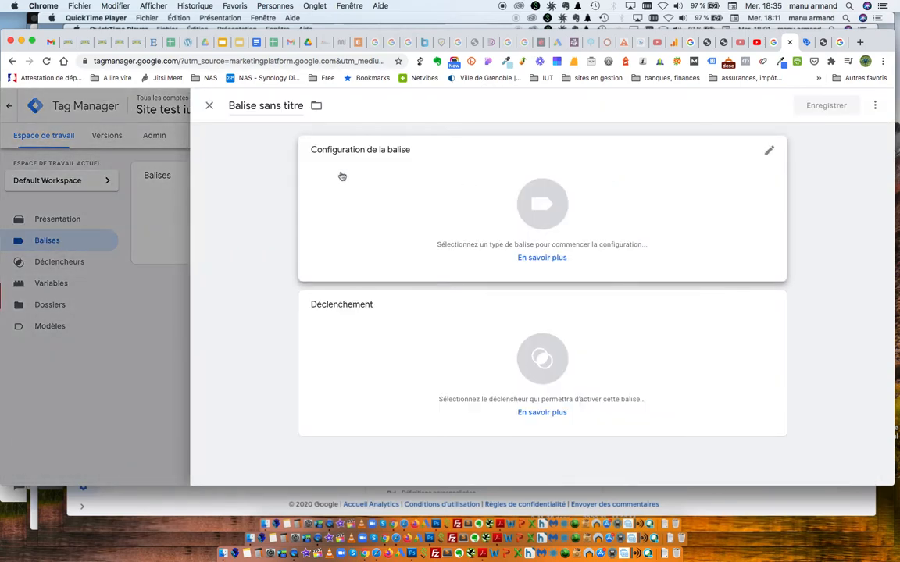
pyautogui.click(244, 110)
pyautogui.write('GA')
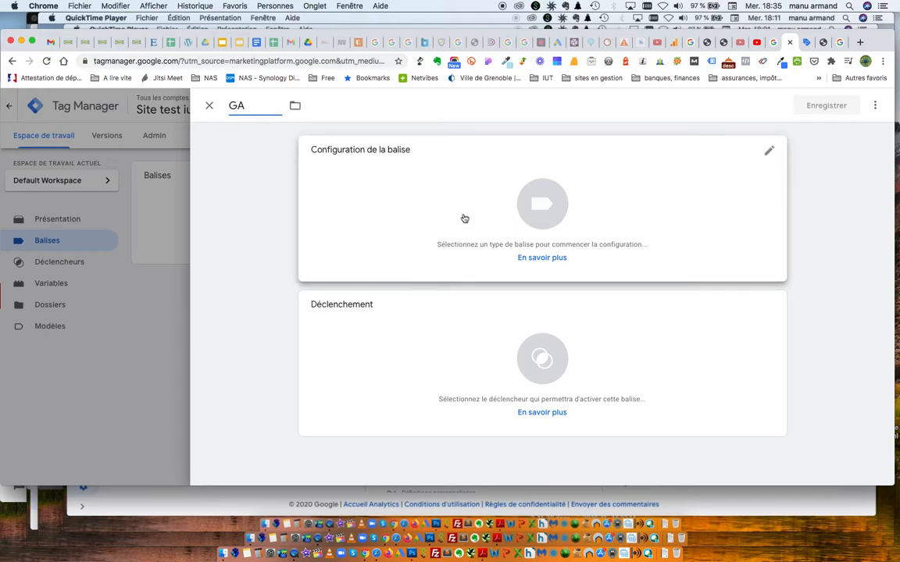
pyautogui.click(464, 219)
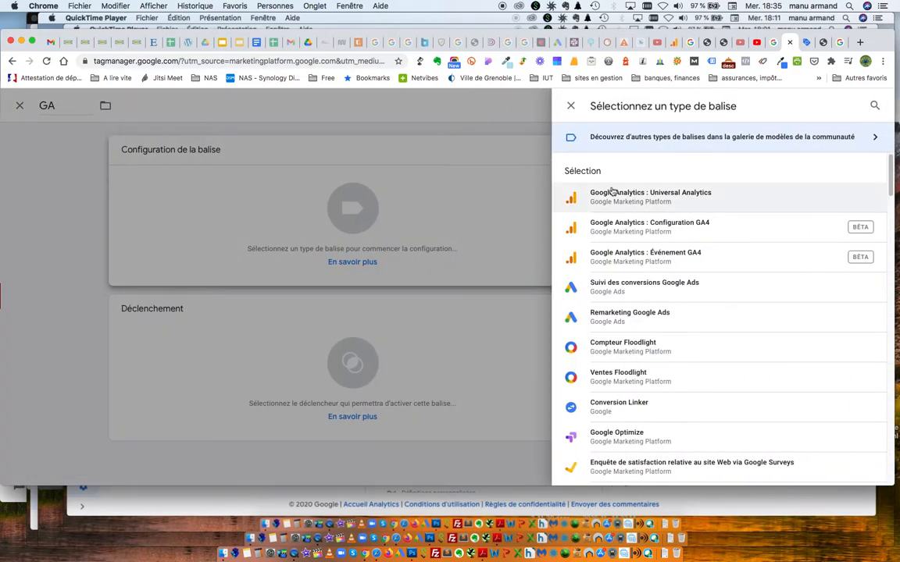
pyautogui.click(631, 223)
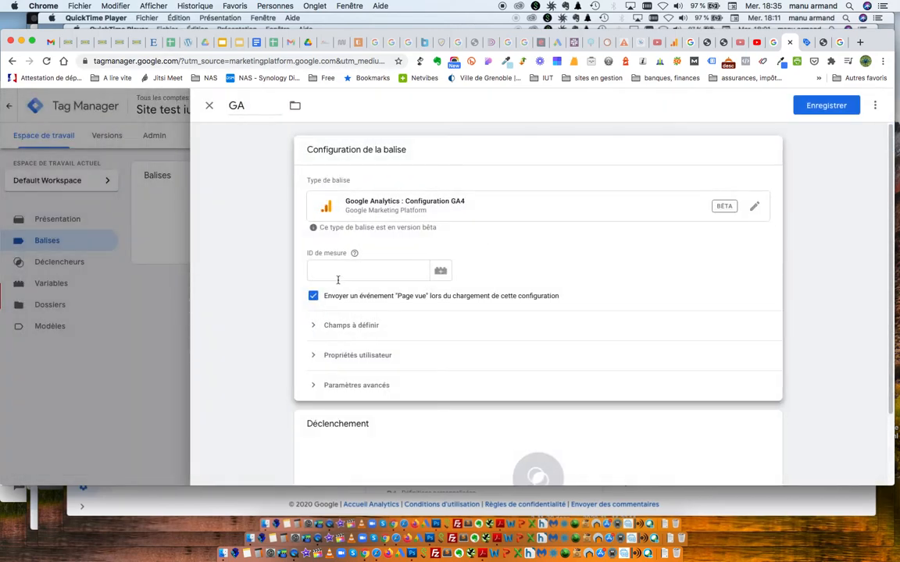
# Paste the copied measurement ID into the GA tag and set All Pages as its activation trigger.
pyautogui.click(339, 274)
pyautogui.press('super+v')
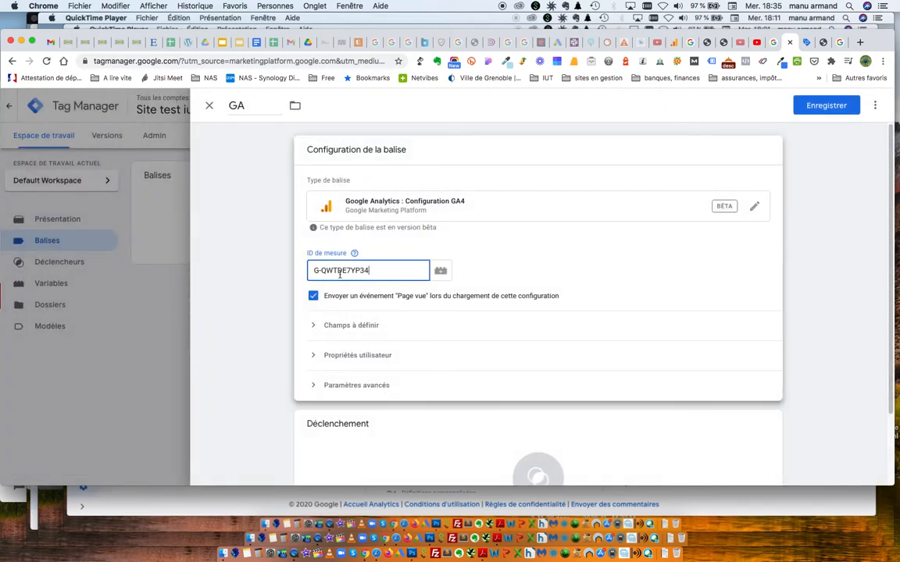
pyautogui.scroll(-2, 367, 351)
pyautogui.click(378, 415)
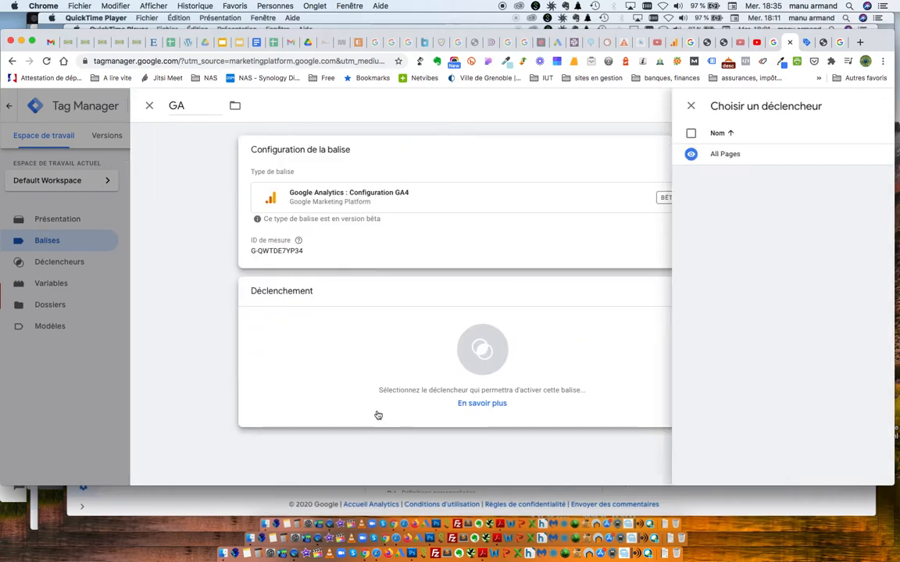
pyautogui.click(247, 154)
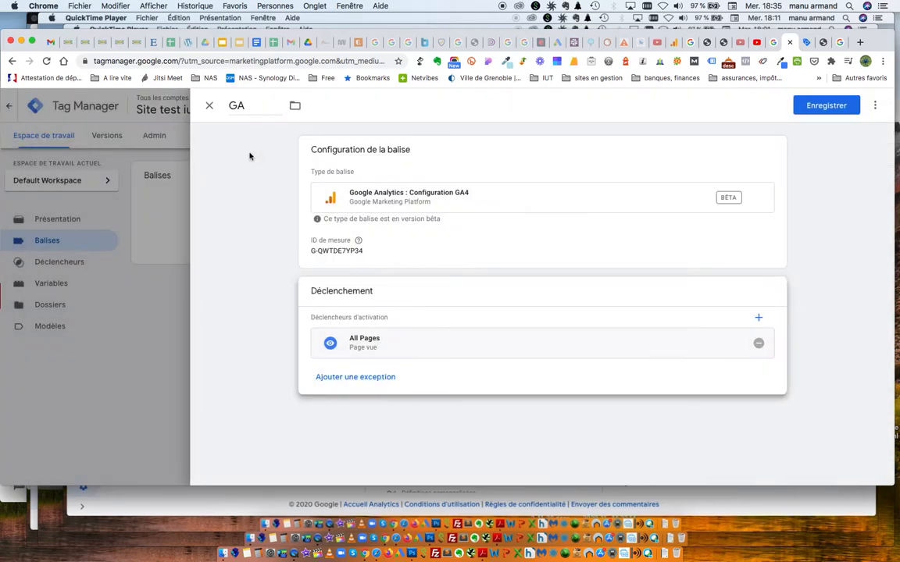
# Save the GA tag and publish the container changes to the Live environment, skipping the version name and description.
pyautogui.click(829, 107)
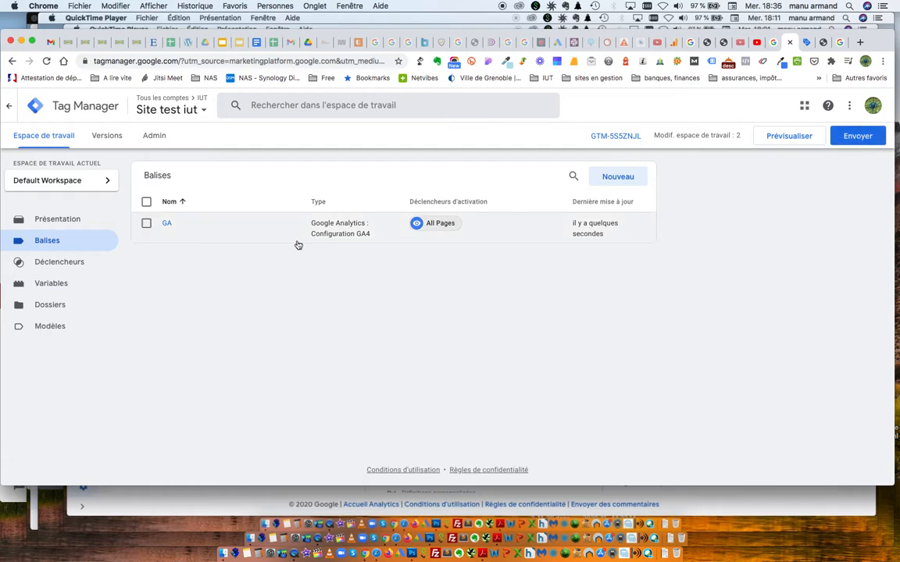
pyautogui.click(853, 138)
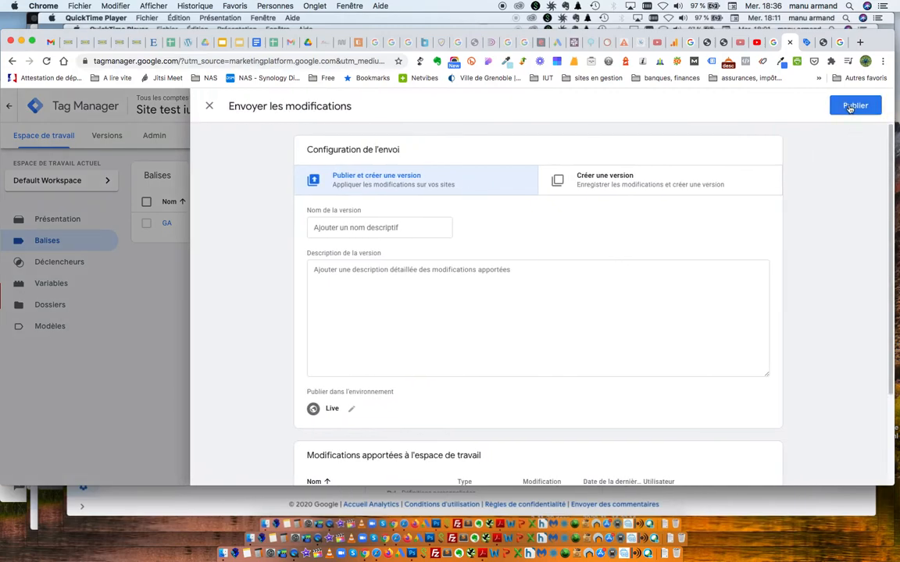
pyautogui.click(851, 108)
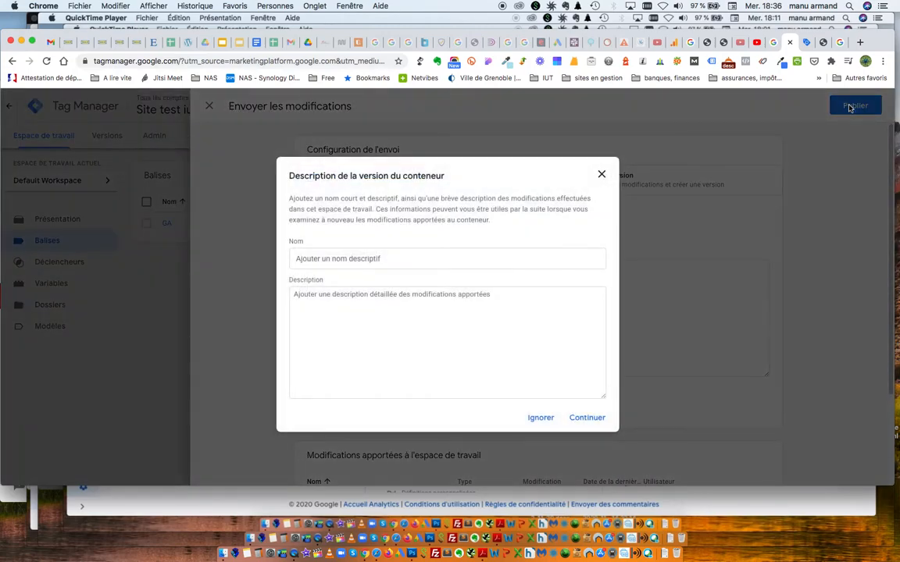
pyautogui.click(540, 418)
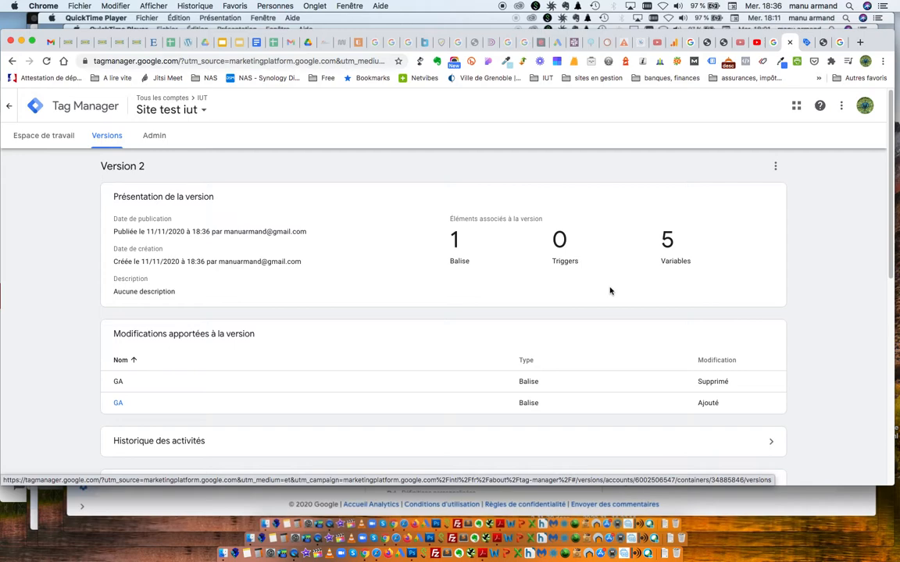
# Switch to the WordPress admin, open the installed plugins list and copy the plugin name "Google Tag Manager for Wordpress".
pyautogui.click(723, 44)
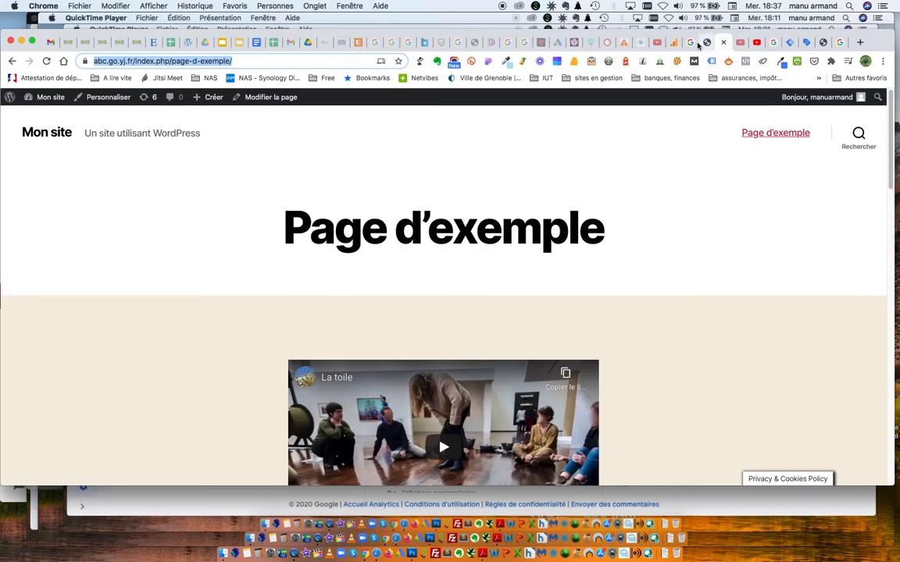
pyautogui.click(705, 43)
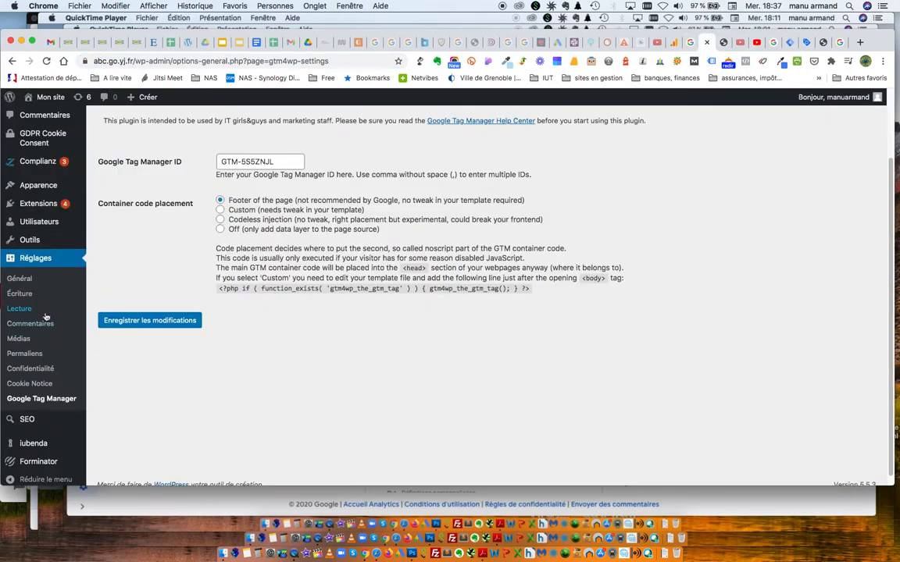
pyautogui.moveTo(64, 216)
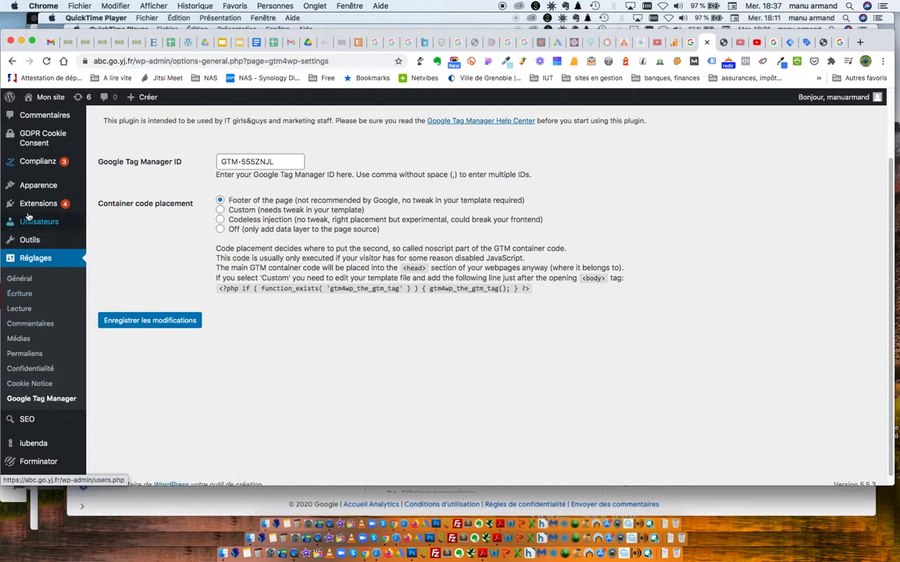
pyautogui.moveTo(29, 199)
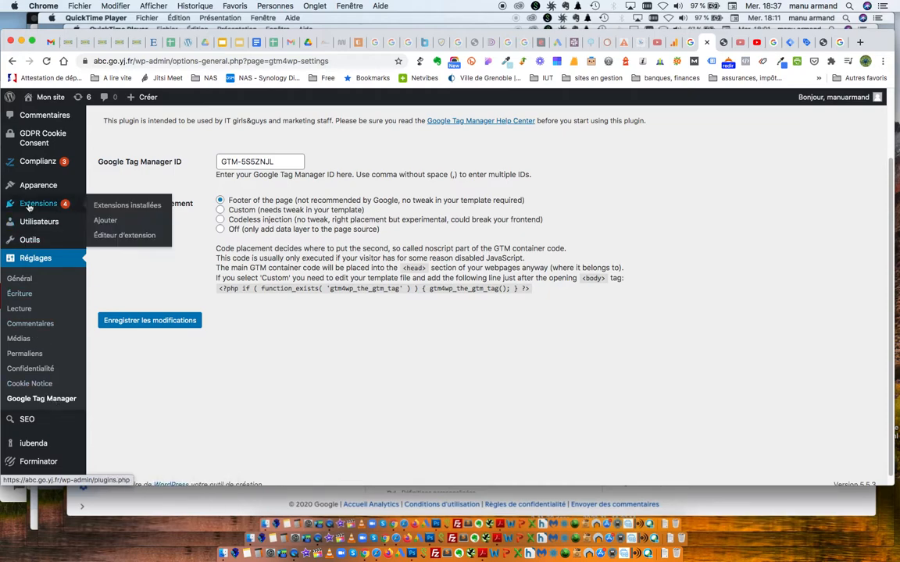
pyautogui.click(110, 204)
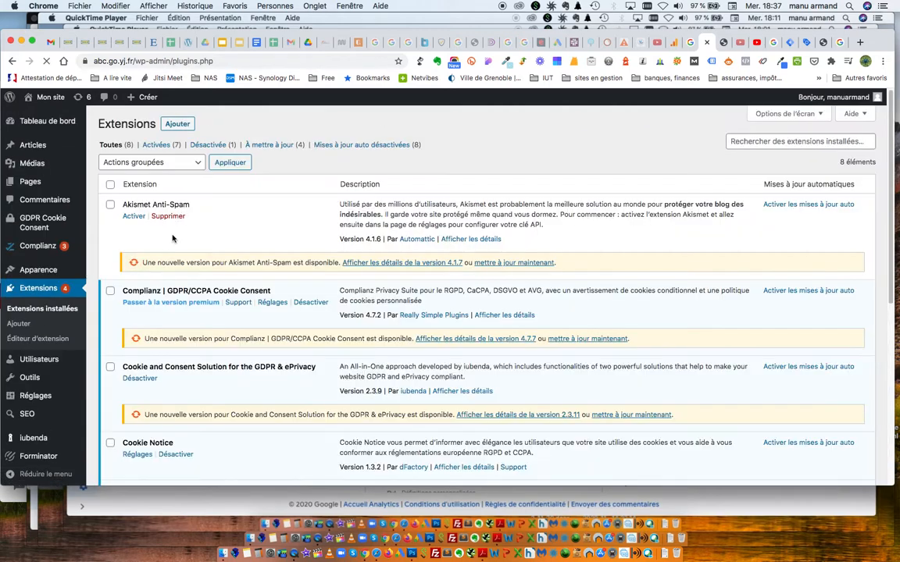
pyautogui.scroll(-8, 179, 265)
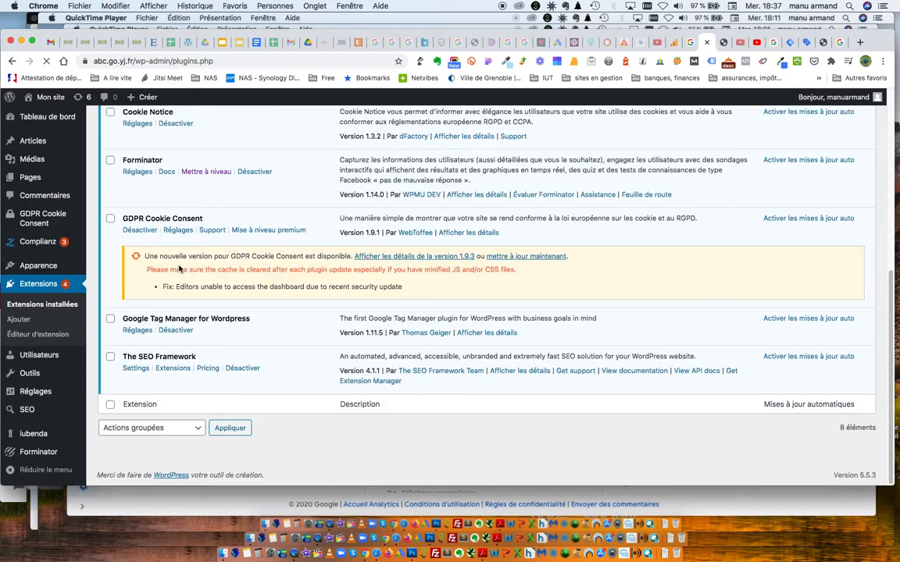
pyautogui.moveTo(249, 319); pyautogui.dragTo(123, 318)
pyautogui.press('super+c')
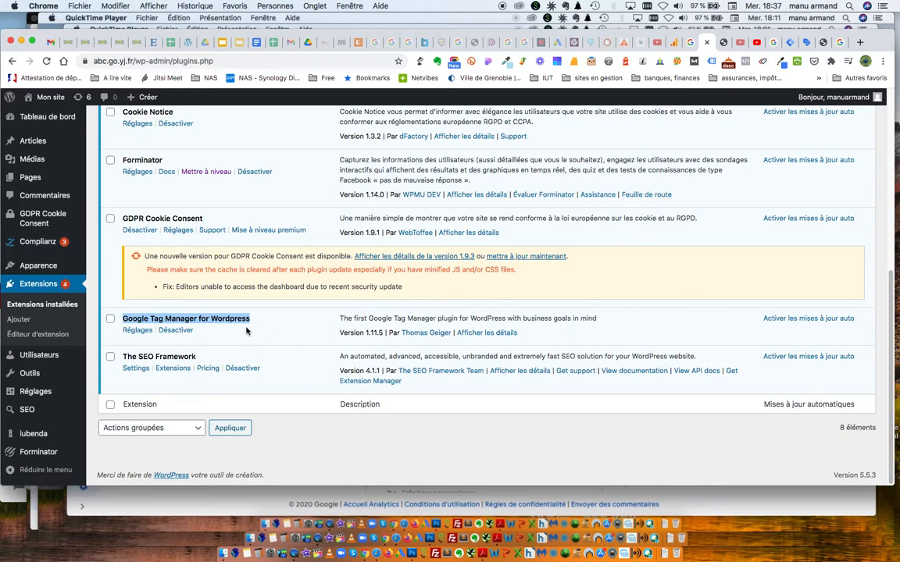
# Search the WordPress plugin directory for "Google Tag Manager for Wordpress" and highlight the author's name on the matching plugin.
pyautogui.click(25, 324)
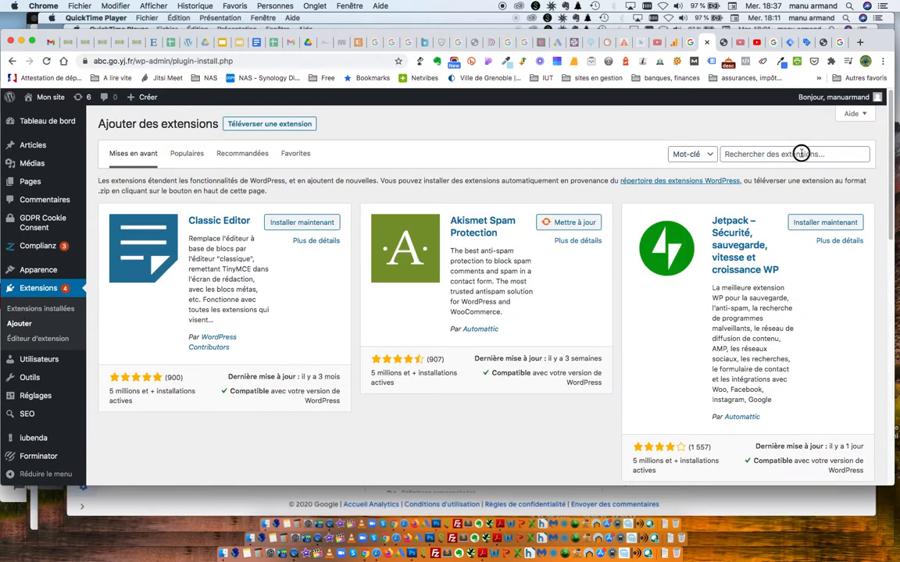
pyautogui.click(802, 154)
pyautogui.press('super+v')
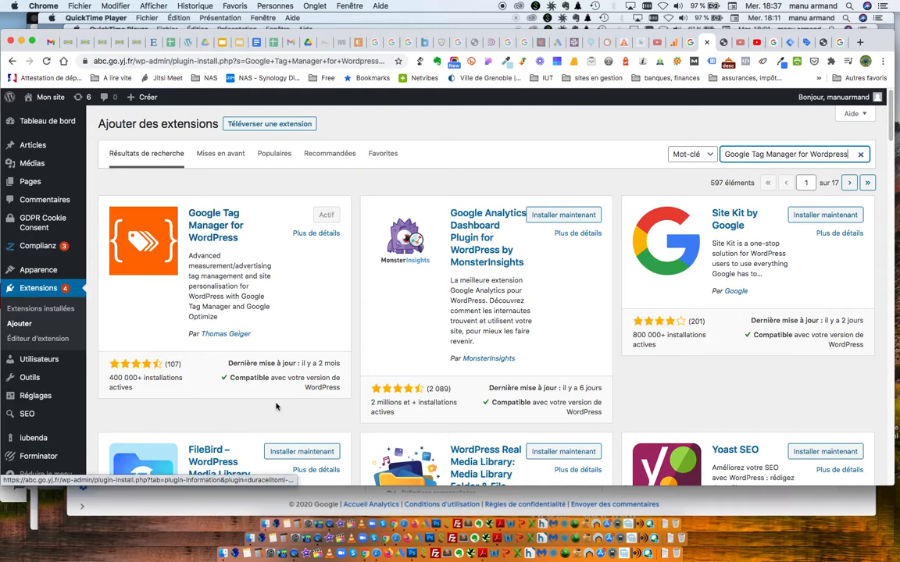
pyautogui.moveTo(248, 334); pyautogui.dragTo(200, 334)
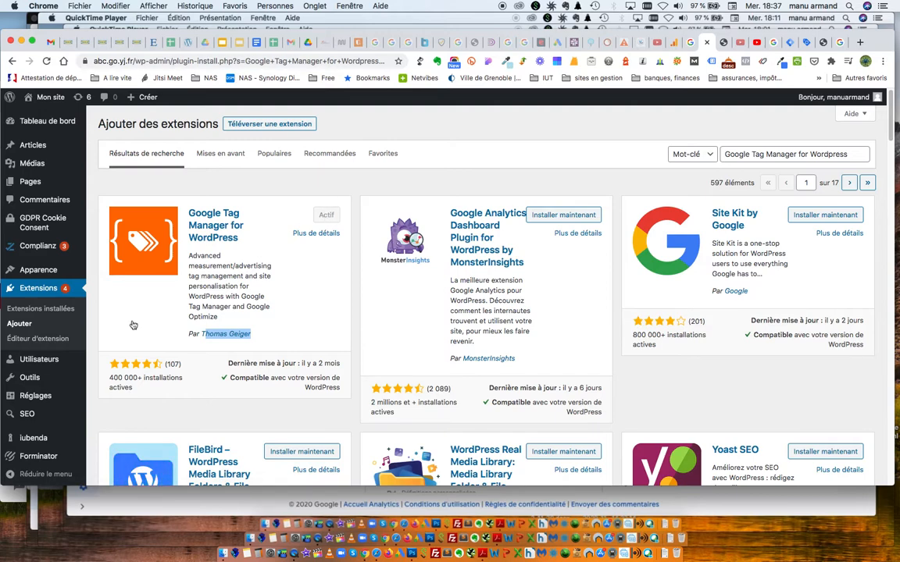
# Open the WordPress settings page of the Google Tag Manager plugin and select the contents of its Google Tag Manager ID field.
pyautogui.scroll(-1, 117, 406)
pyautogui.scroll(-5, 46, 343)
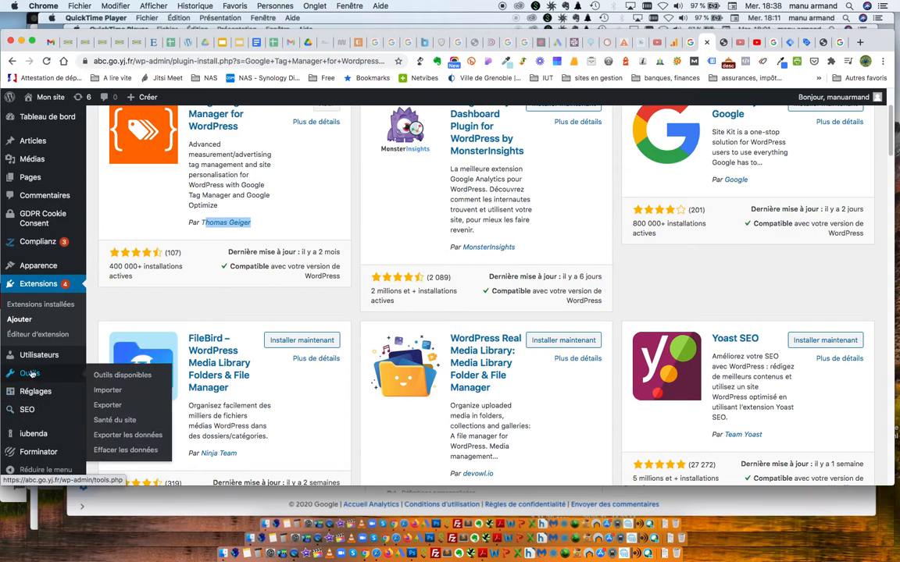
pyautogui.moveTo(33, 393)
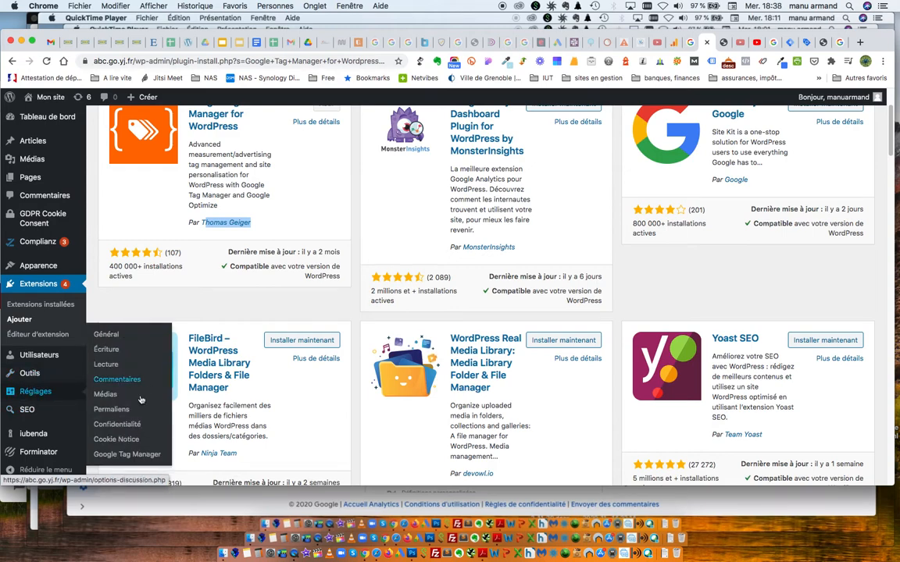
pyautogui.click(133, 455)
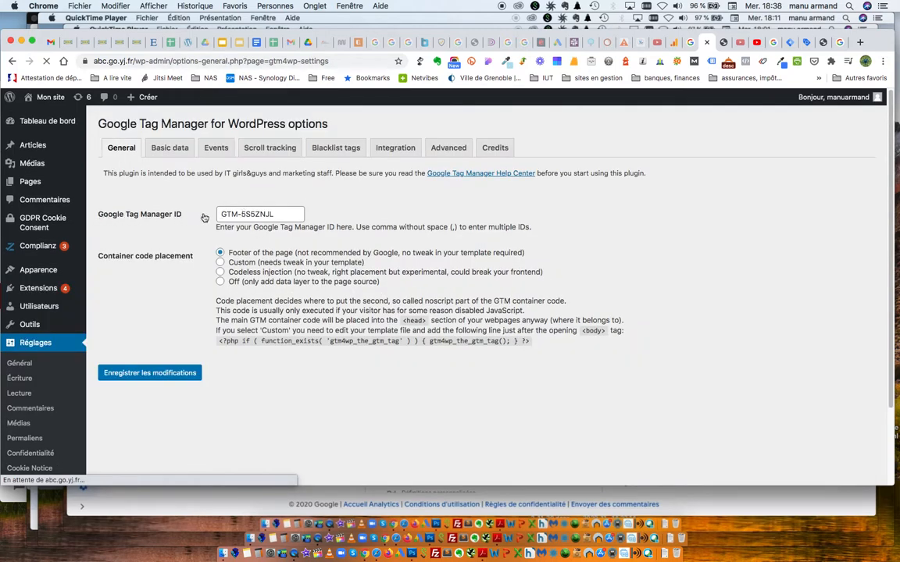
pyautogui.moveTo(222, 214); pyautogui.dragTo(304, 215)
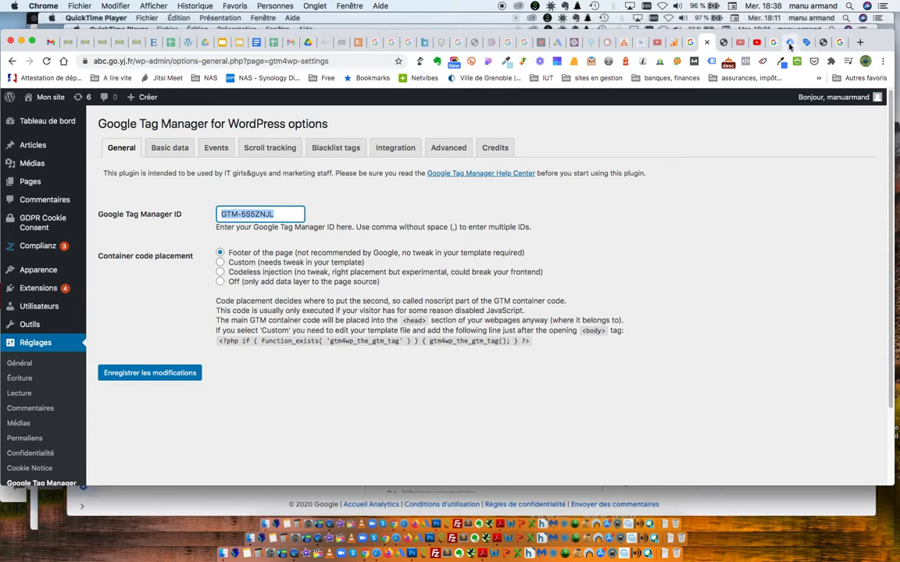
# Copy the container ID from the installation code of the "Site test iut" container in Tag Manager and return to the WordPress plugin settings.
pyautogui.click(789, 44)
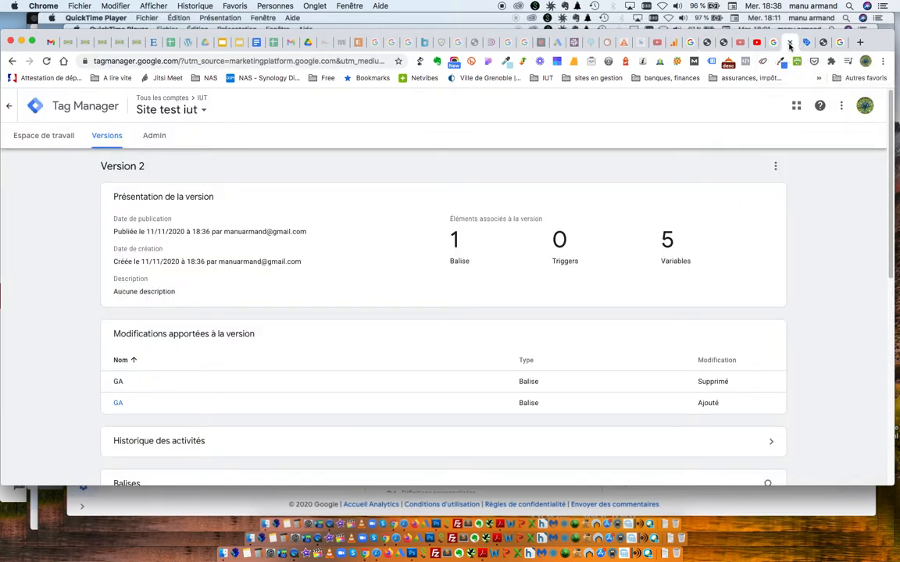
pyautogui.click(10, 108)
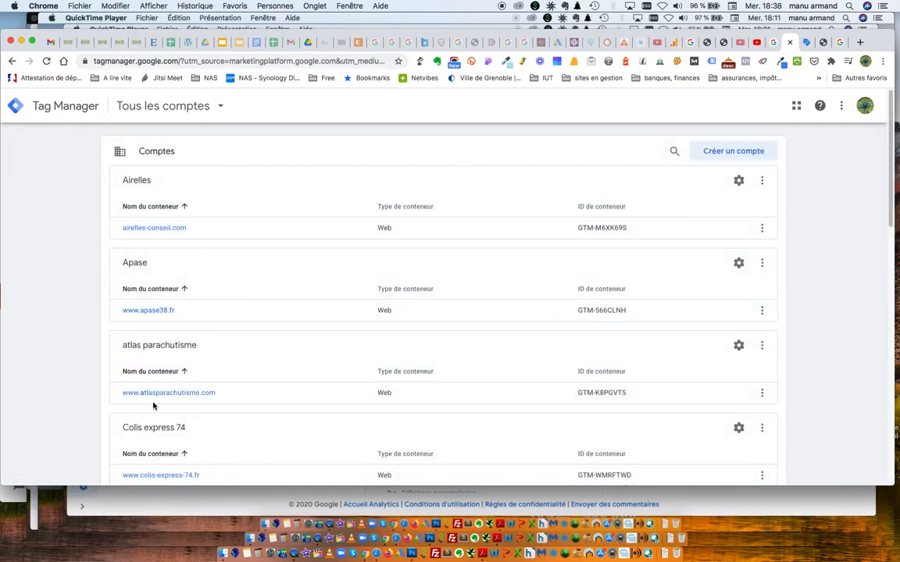
pyautogui.scroll(-3, 139, 365)
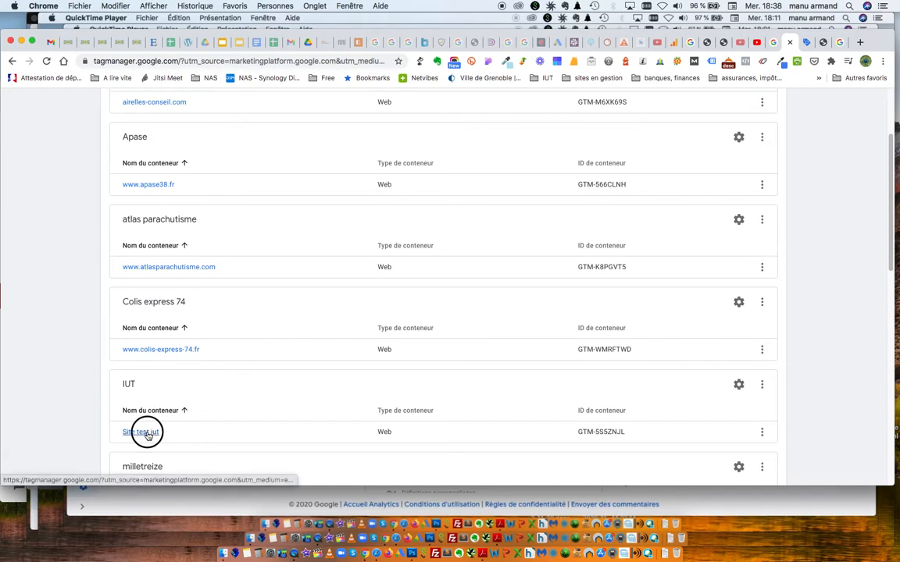
pyautogui.click(149, 431)
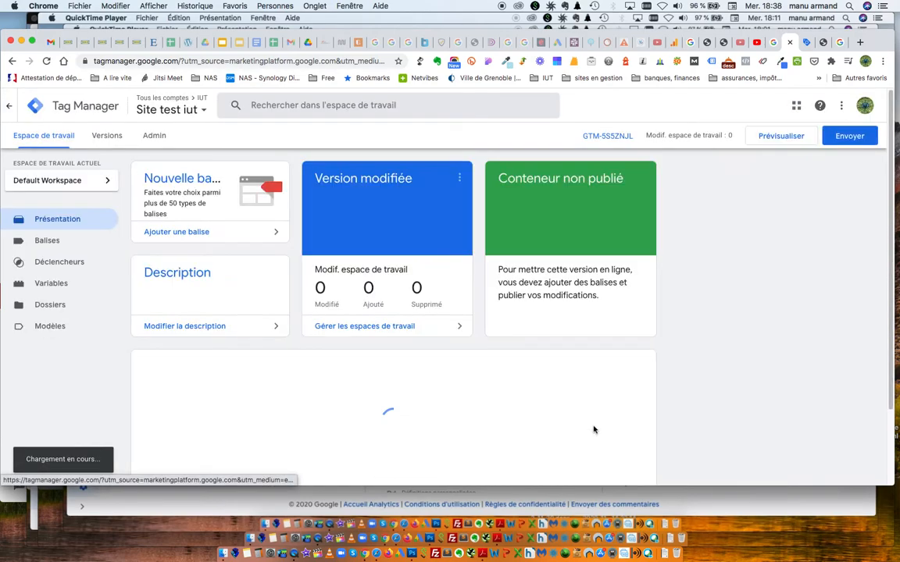
pyautogui.click(608, 138)
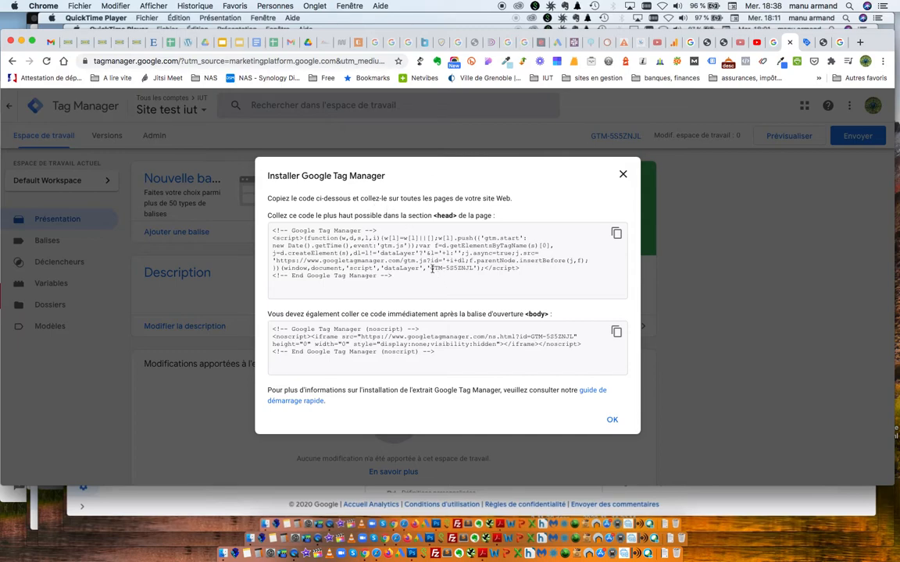
pyautogui.moveTo(430, 268); pyautogui.dragTo(474, 268)
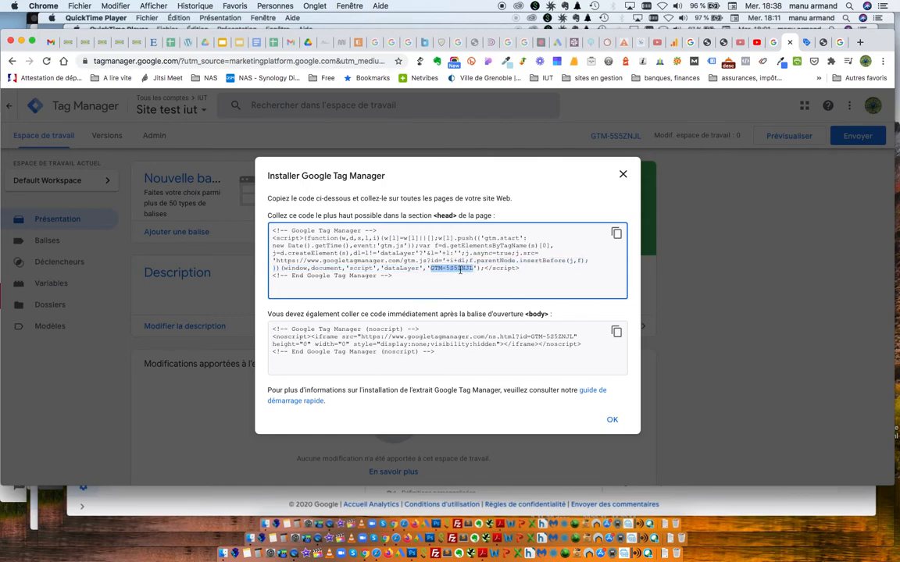
pyautogui.press('super+c')
pyautogui.click(721, 43)
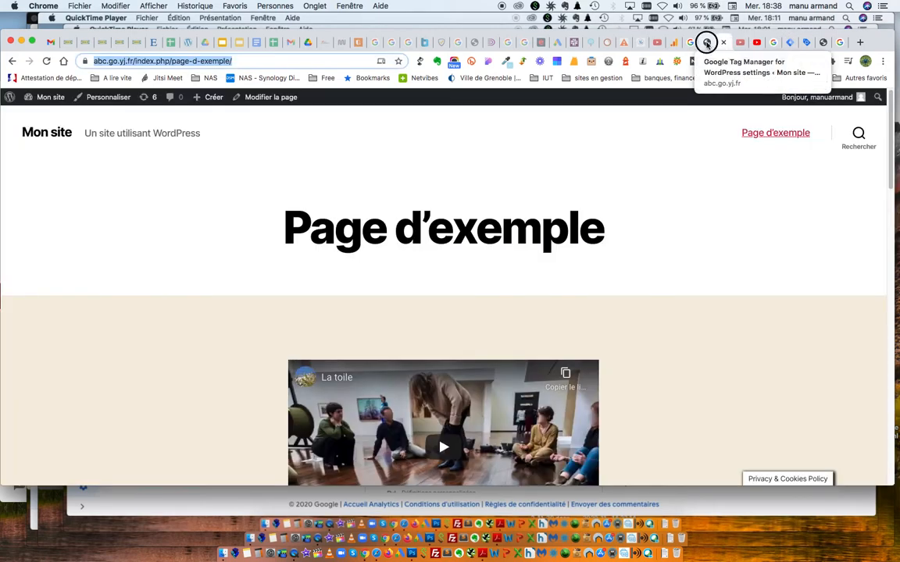
pyautogui.click(701, 42)
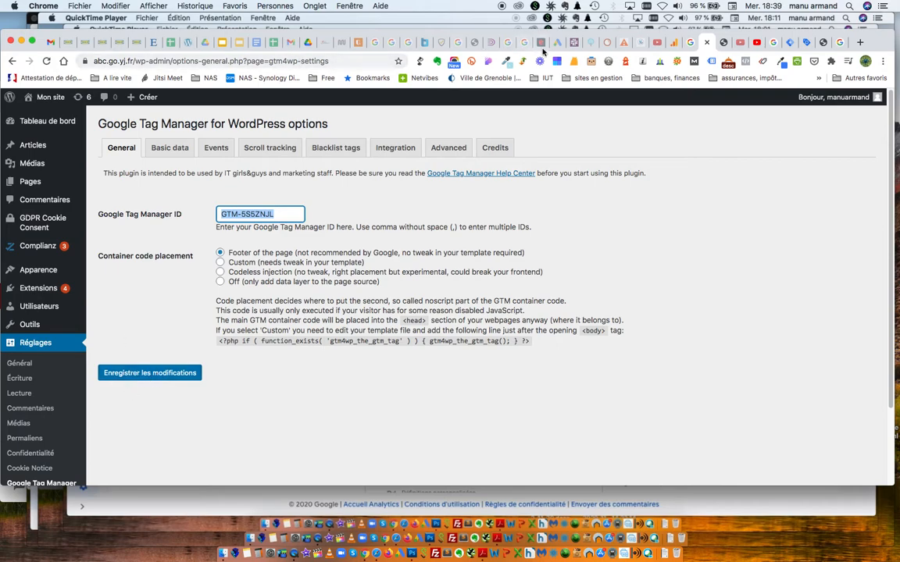
# Switch to Google Analytics, close the web stream details and check the 30-minute user count in the real-time overview of "Site test infonum".
pyautogui.click(672, 44)
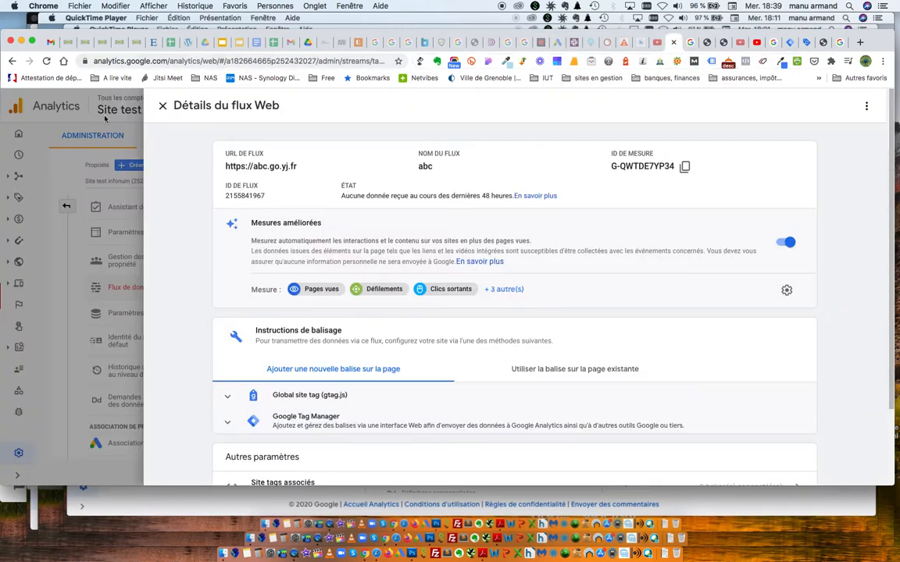
pyautogui.click(162, 108)
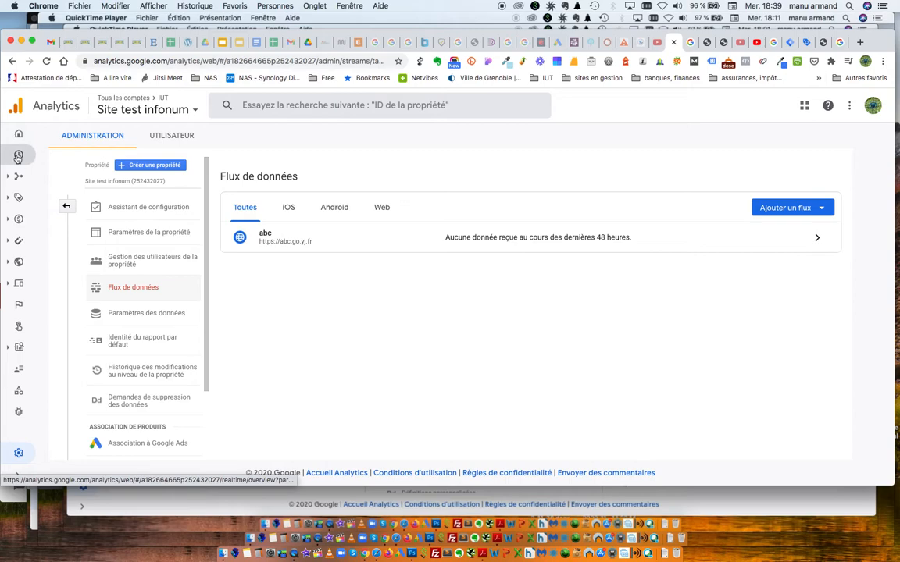
pyautogui.click(18, 156)
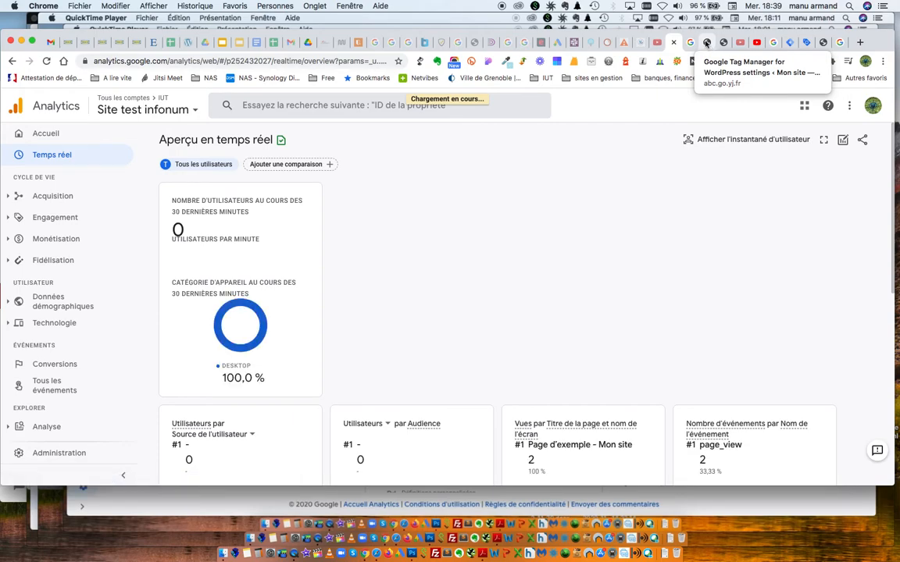
pyautogui.click(706, 43)
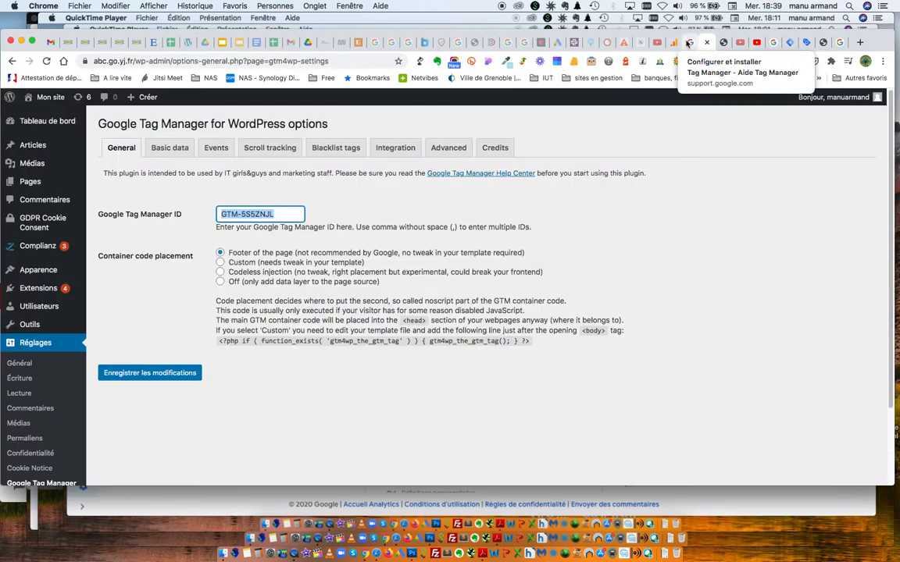
pyautogui.click(688, 44)
pyautogui.click(675, 45)
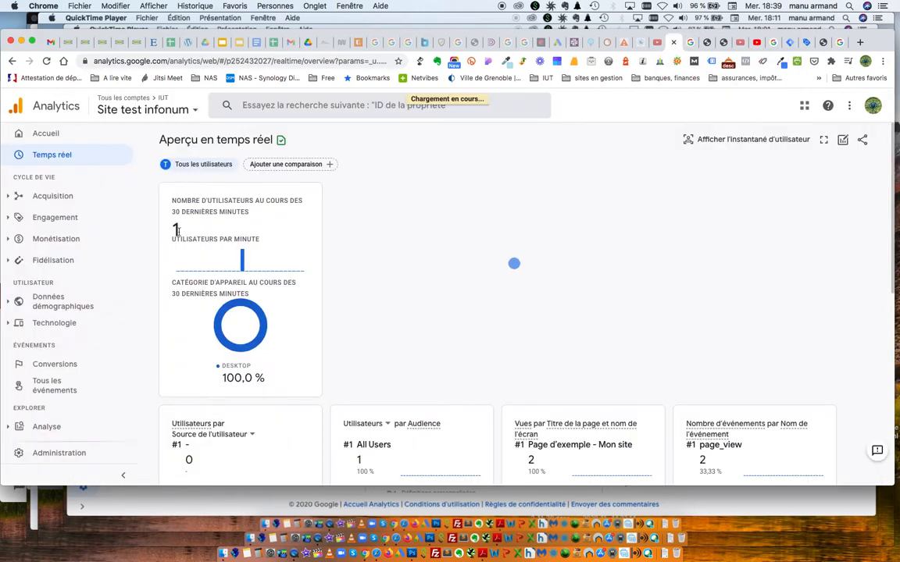
pyautogui.moveTo(173, 231); pyautogui.dragTo(180, 233)
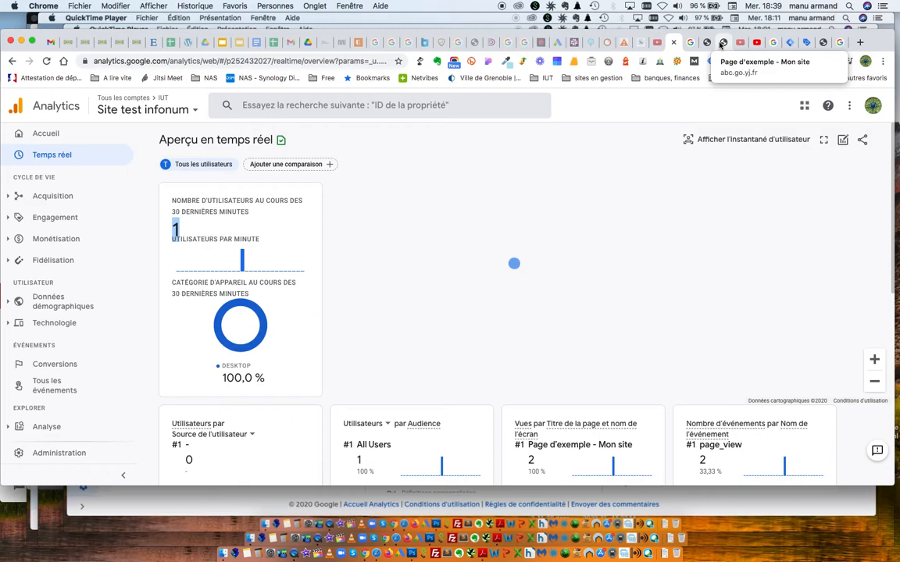
# Load the home page of "Mon site" to generate a visit, and return to the Analytics real-time overview.
pyautogui.click(720, 44)
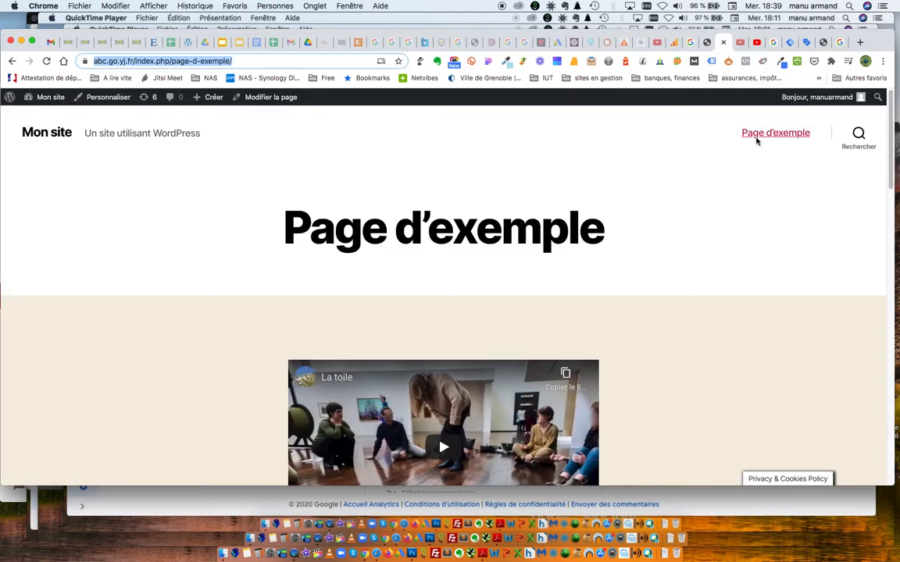
pyautogui.click(55, 133)
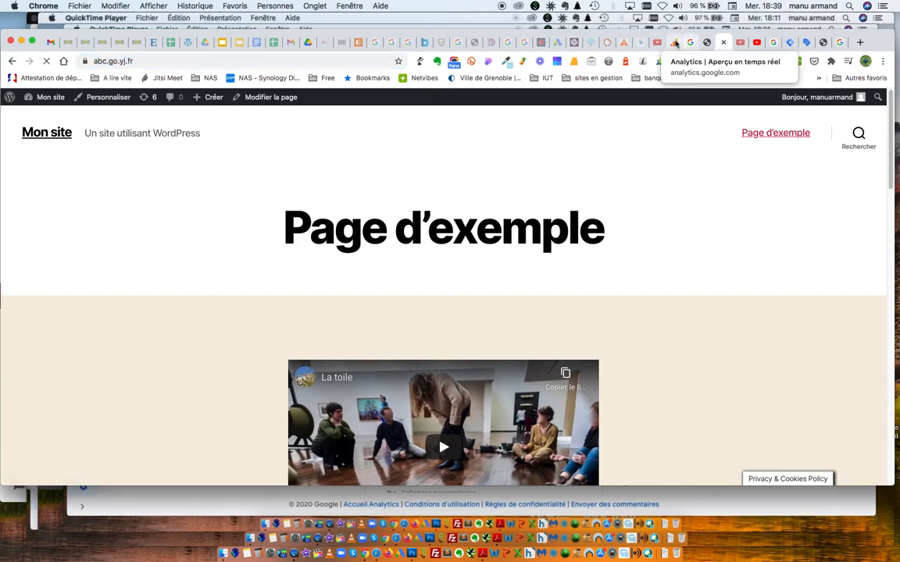
pyautogui.click(675, 42)
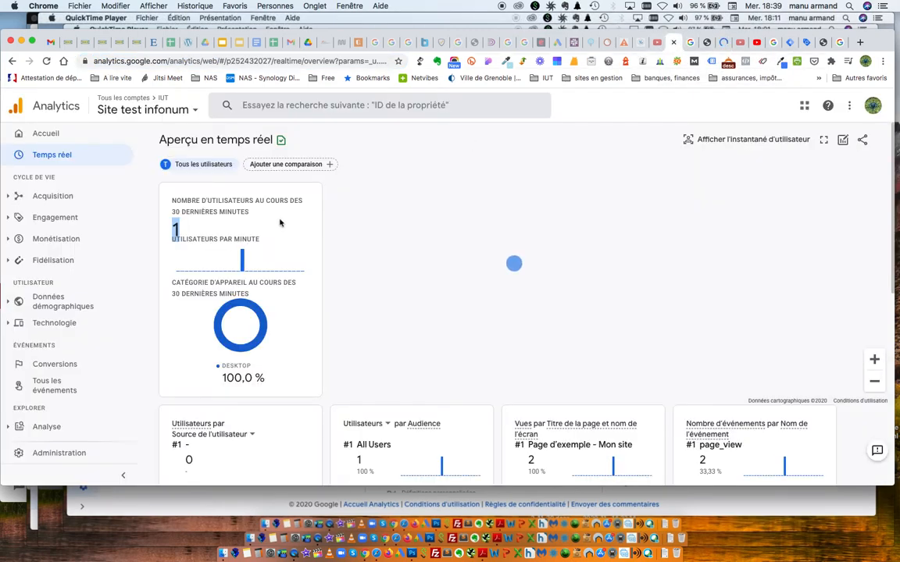
# Examine the real-time overview's cards for users, audiences, page views, events and conversions.
pyautogui.click(177, 231)
pyautogui.scroll(-4, 534, 247)
pyautogui.scroll(2, 533, 247)
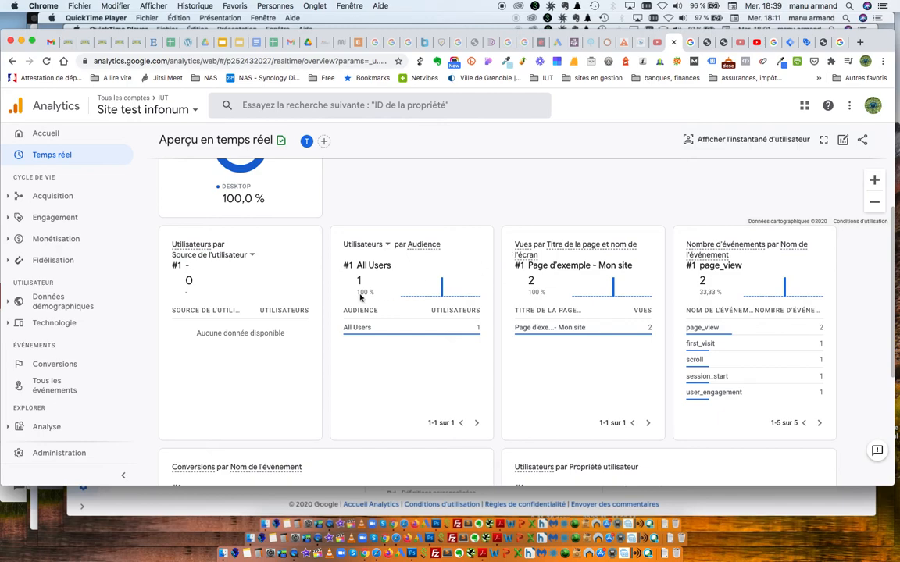
pyautogui.moveTo(349, 328)
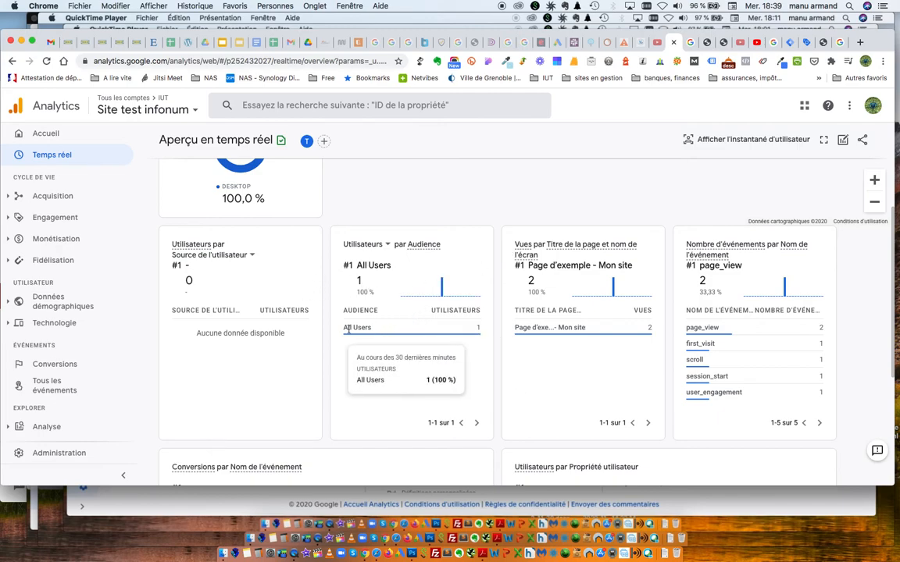
pyautogui.scroll(-5, 349, 329)
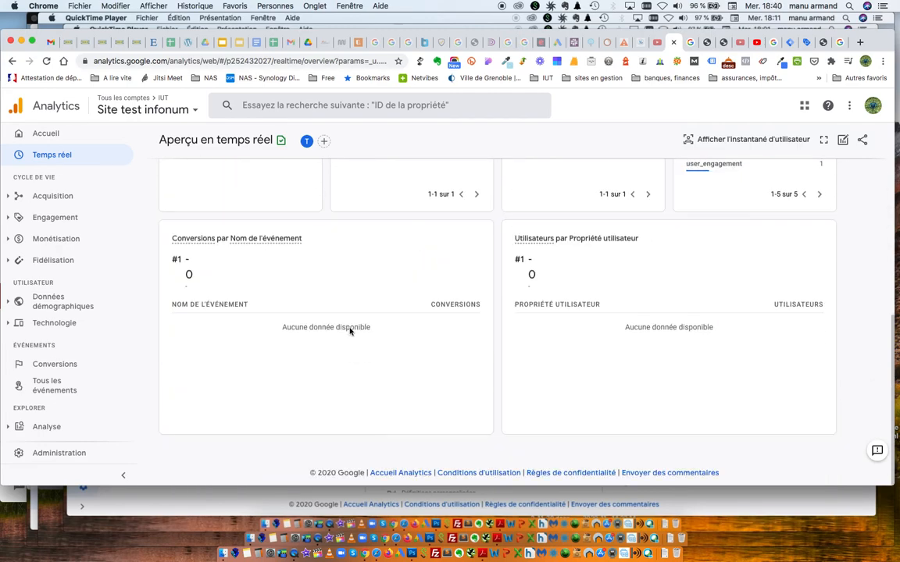
pyautogui.scroll(5, 350, 329)
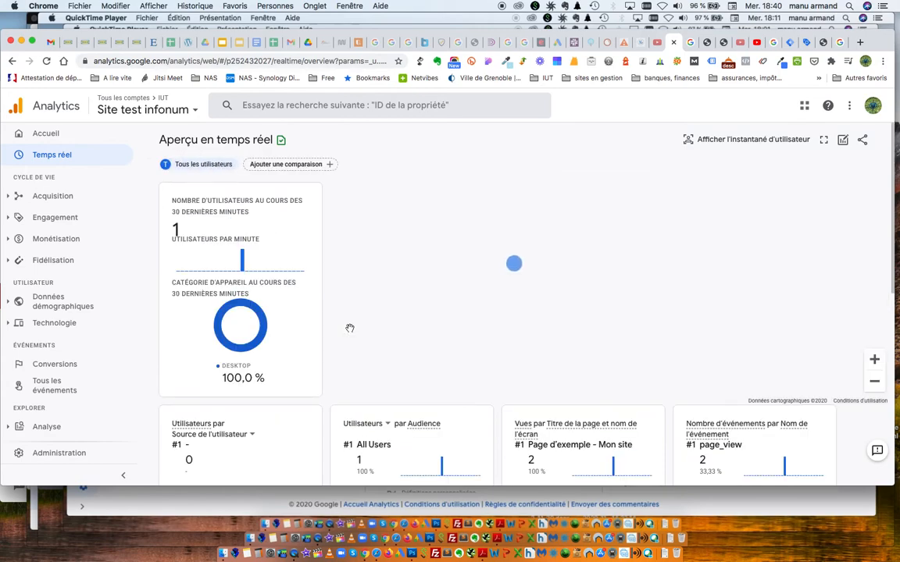